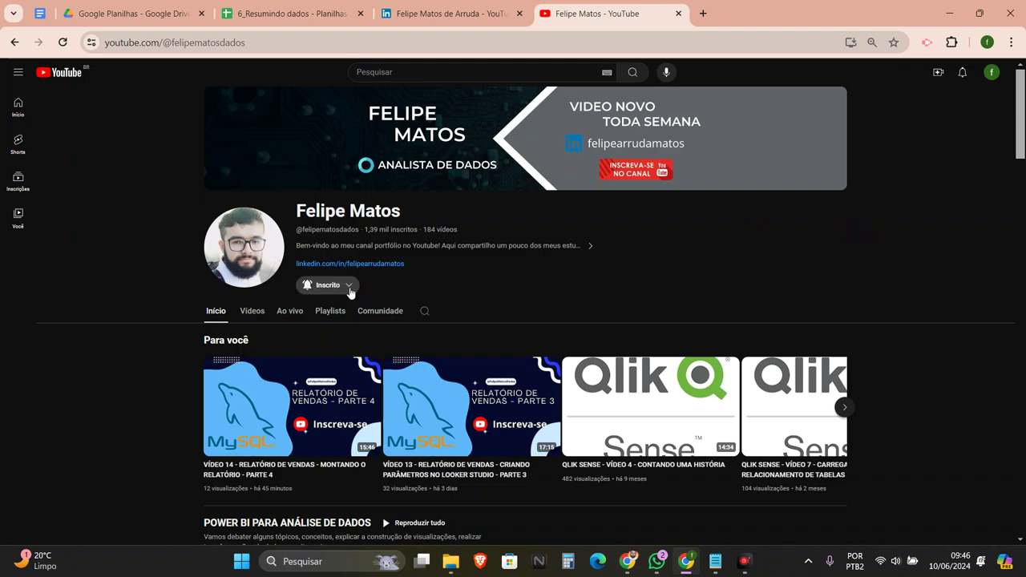
- Check the channel's notification bell options, then switch to the creator's LinkedIn profile tab
click(348, 289)
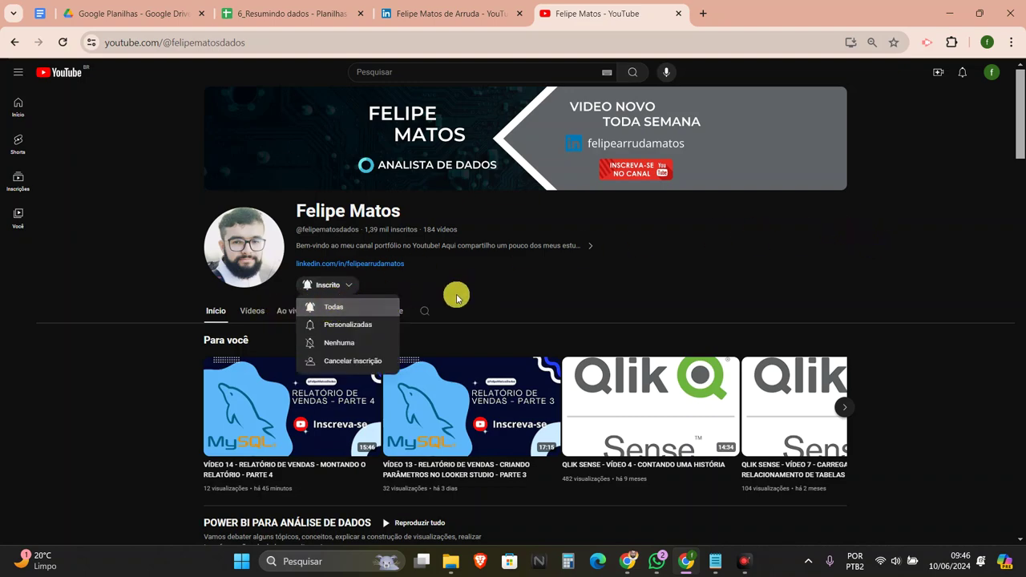
click(497, 13)
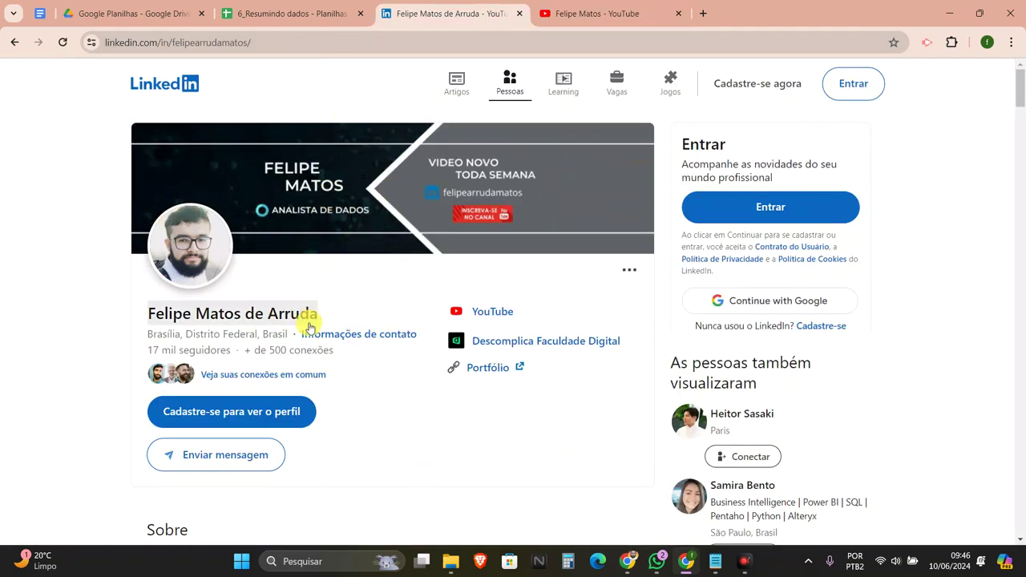
- Scroll through the LinkedIn profile, then switch to the 6_Resumindo dados spreadsheet
scroll(357, 258, down, 3)
scroll(449, 257, down, 4)
scroll(361, 280, up, 4)
scroll(355, 275, up, 3)
click(281, 16)
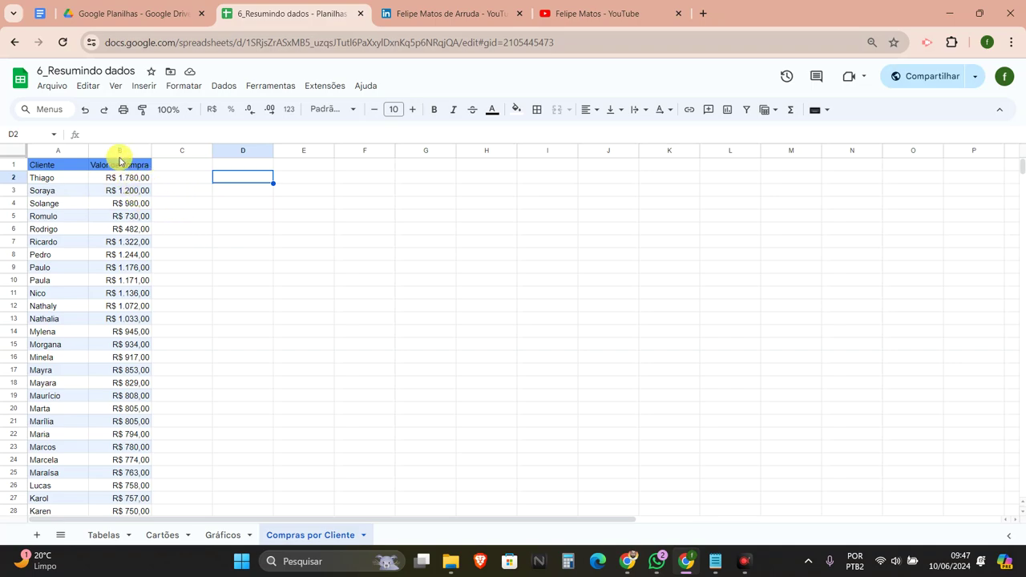
- Freeze the Cliente / Valor de compra header row and select columns A and B
click(57, 148)
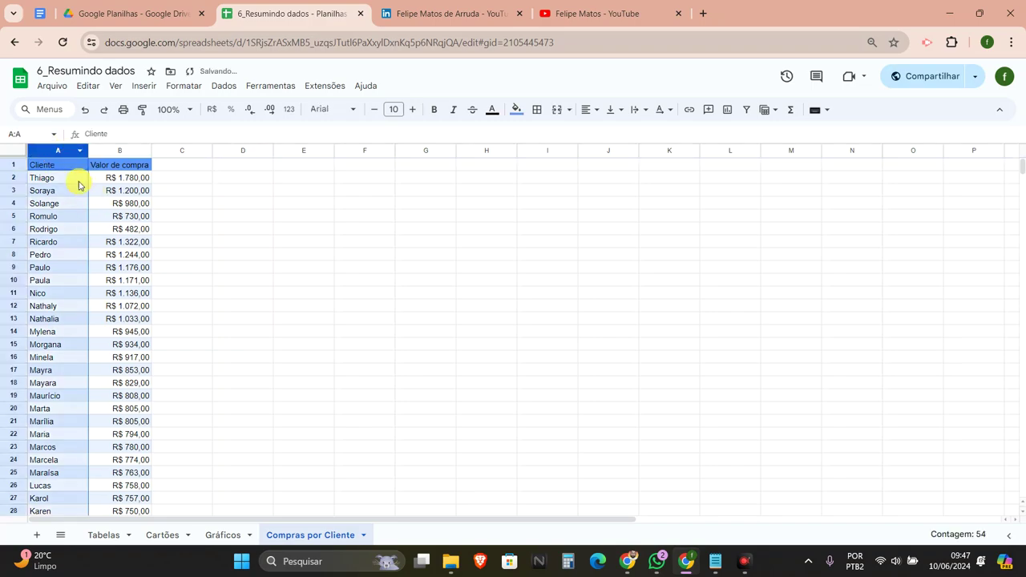
click(105, 150)
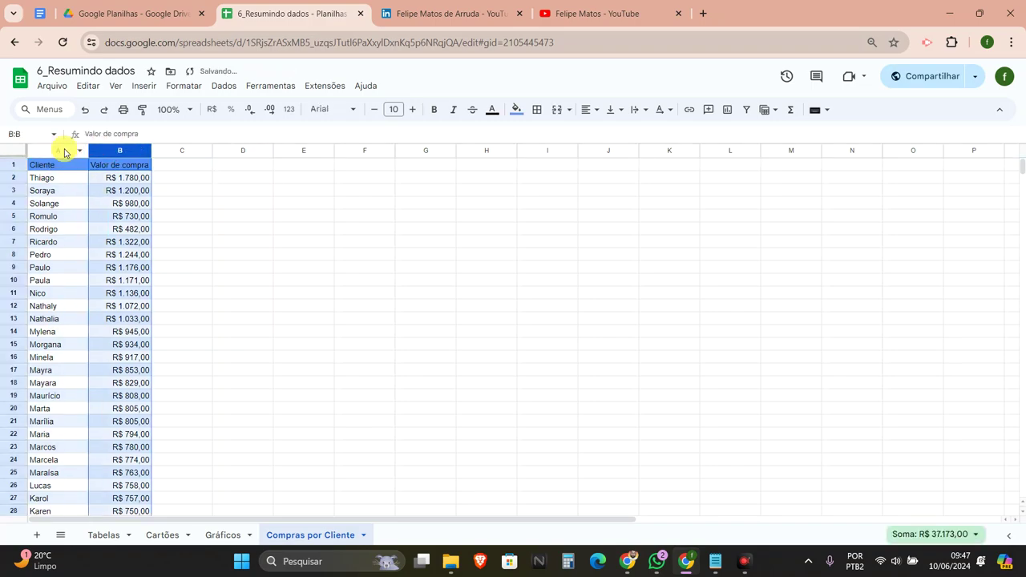
drag(57, 151, 150, 163)
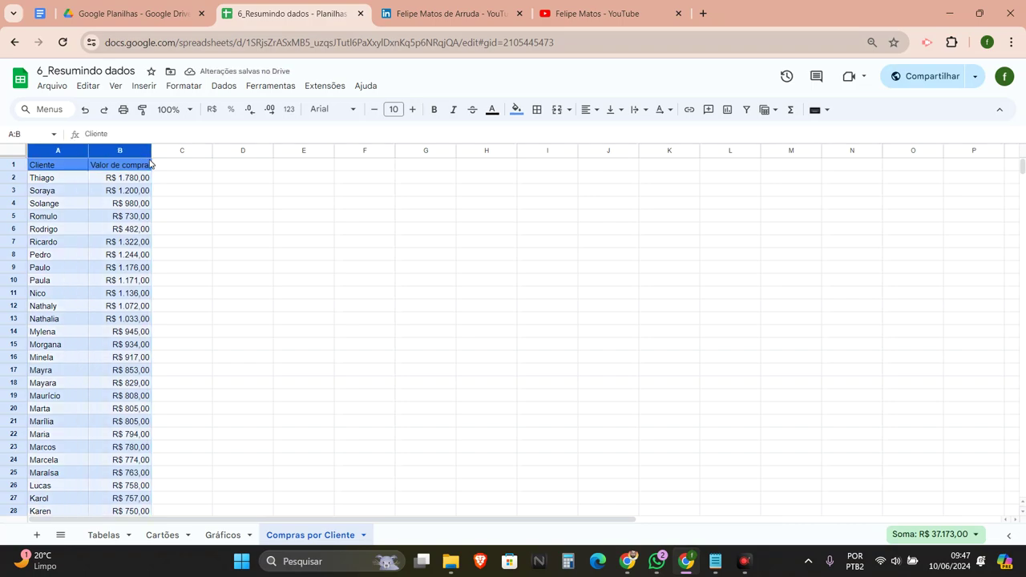
click(165, 177)
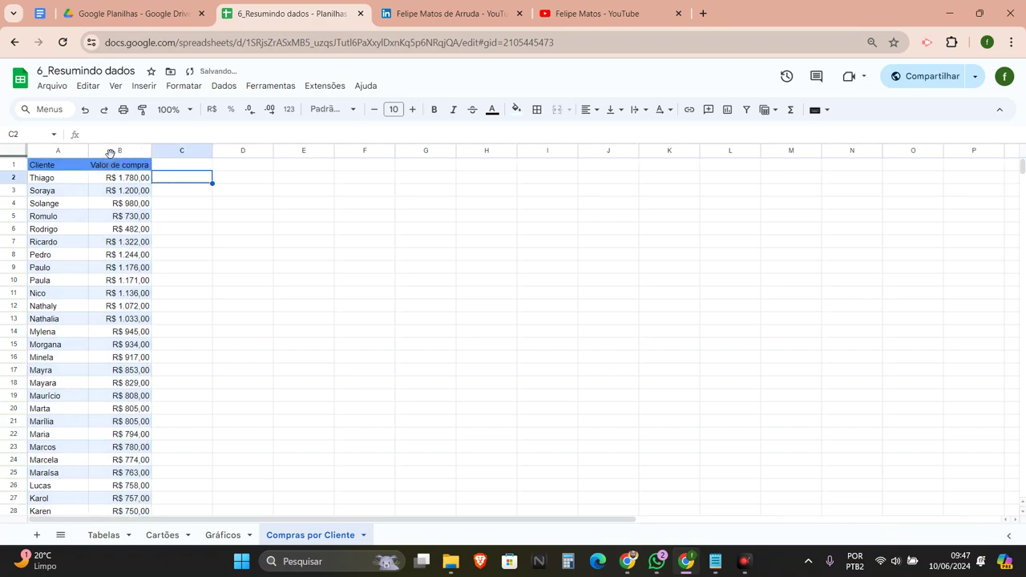
click(108, 151)
drag(13, 157, 16, 172)
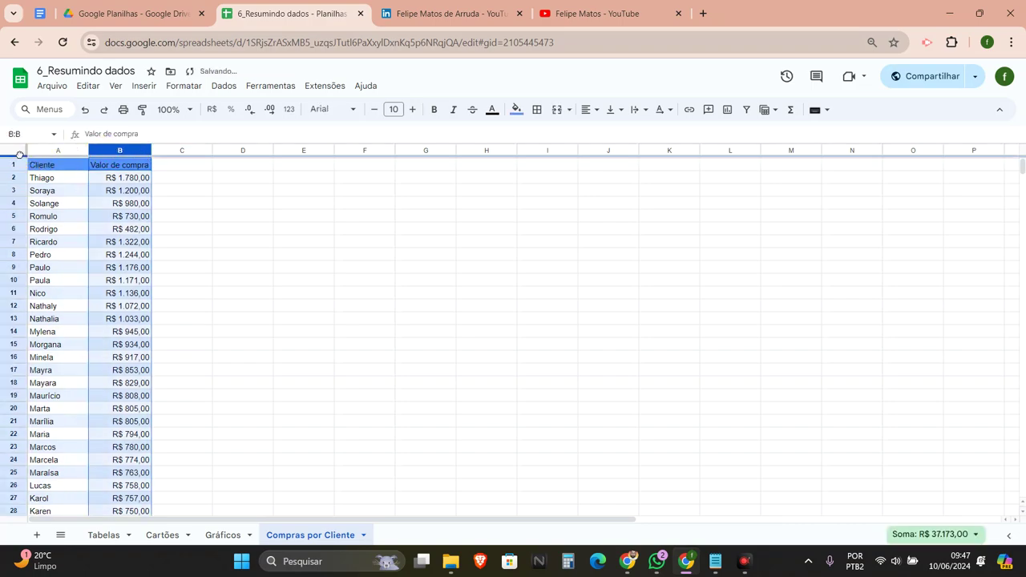
click(179, 169)
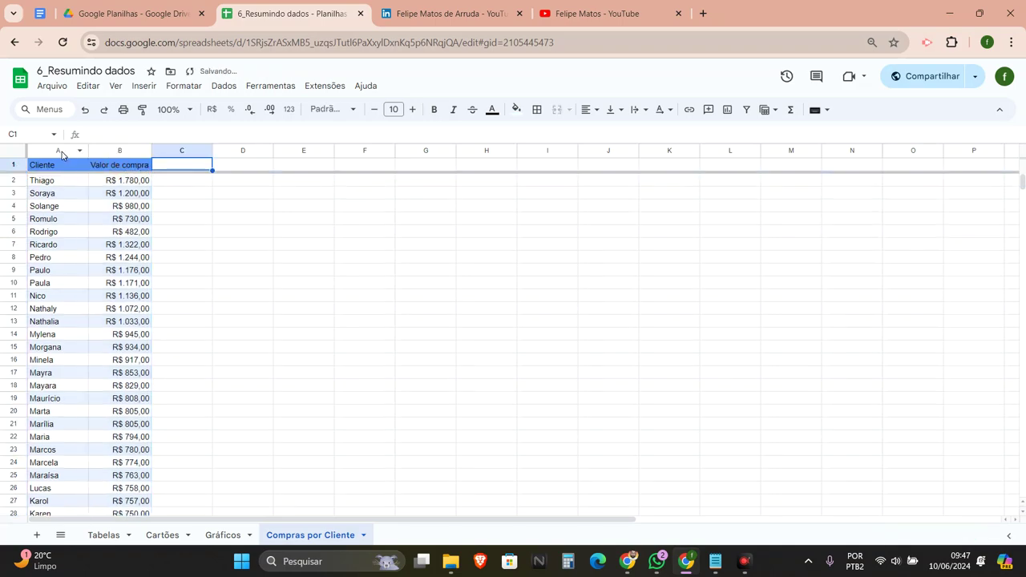
click(120, 152)
drag(48, 154, 130, 156)
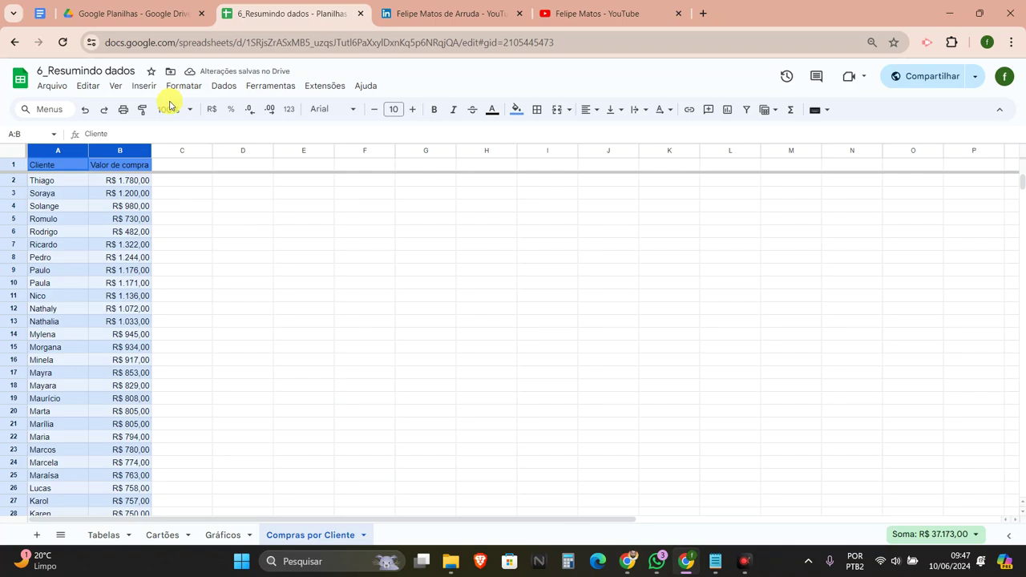
- Sort the range by column A from Z to A
right_click(124, 152)
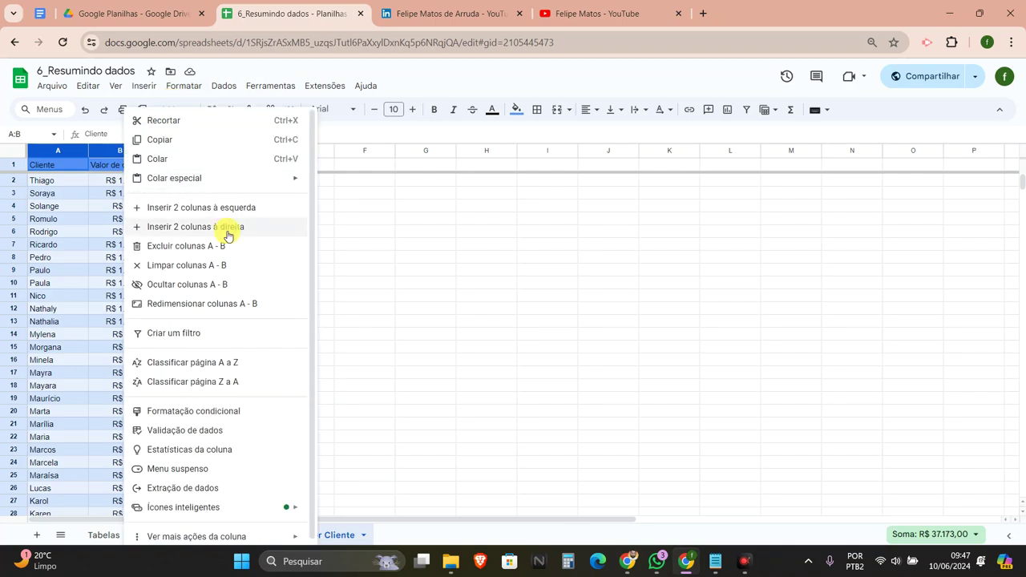
click(223, 86)
mouse_move(273, 128)
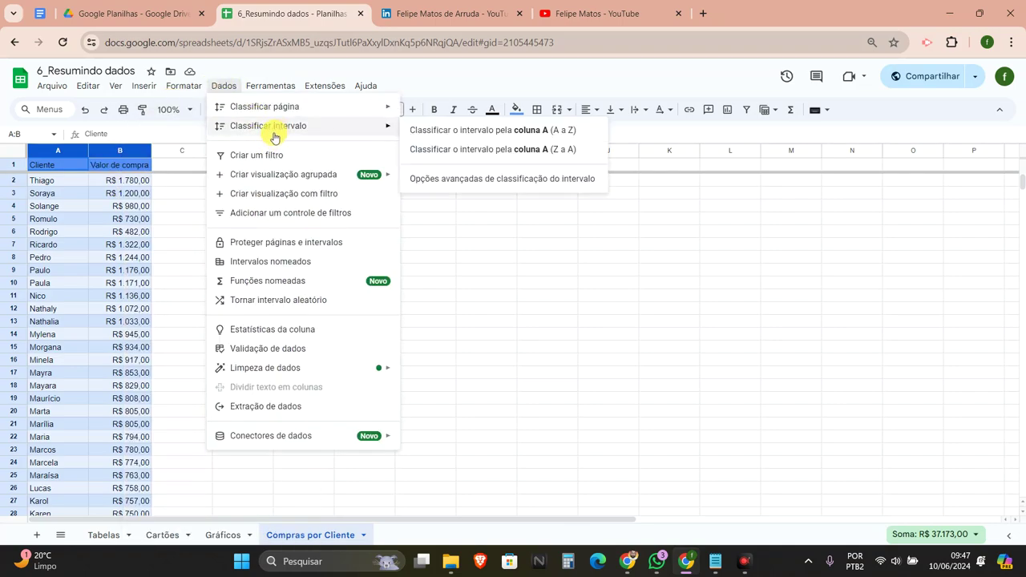
click(505, 160)
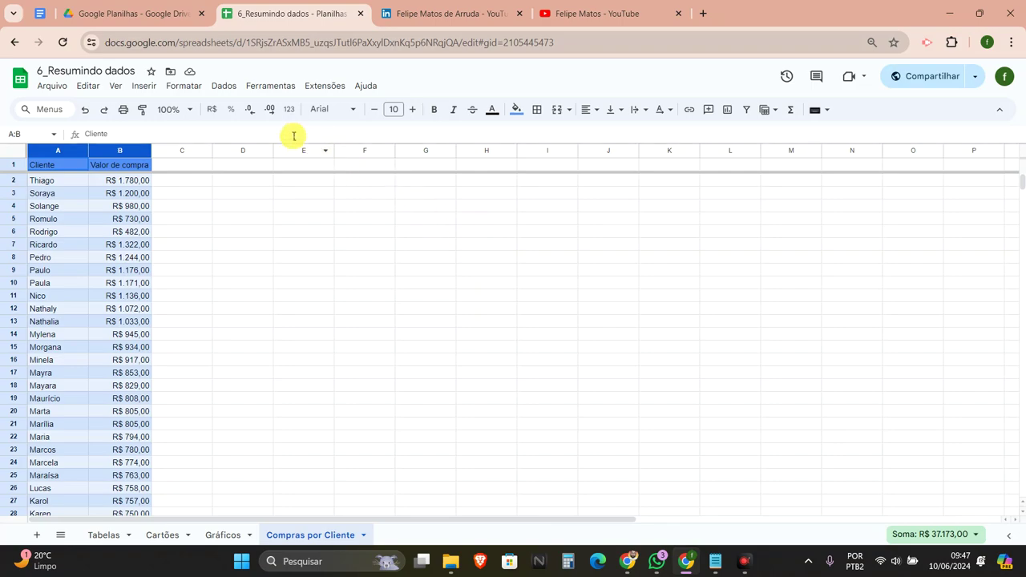
- Sort the range with a header row by Valor de compra, largest to smallest
click(223, 88)
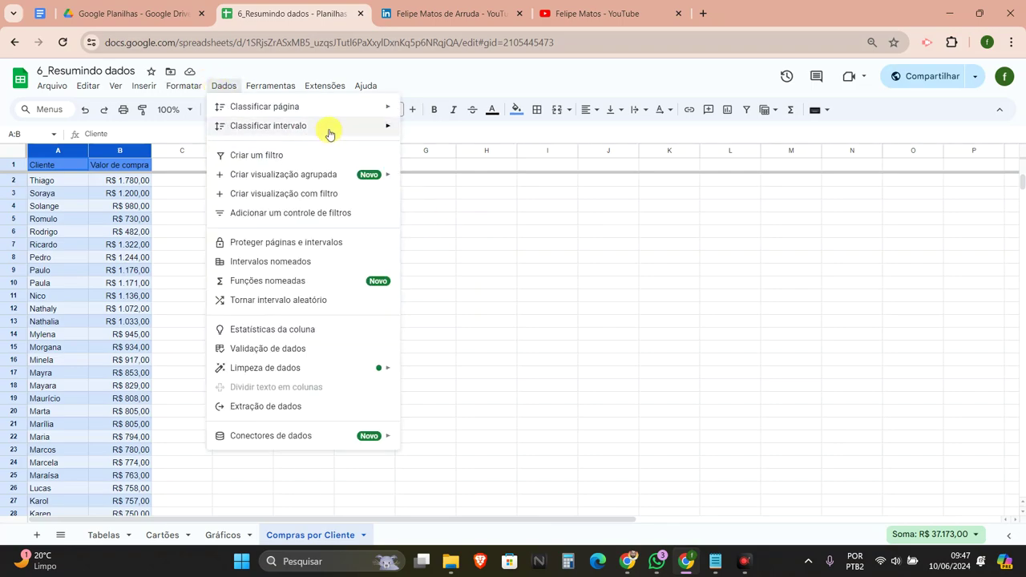
mouse_move(328, 130)
click(505, 179)
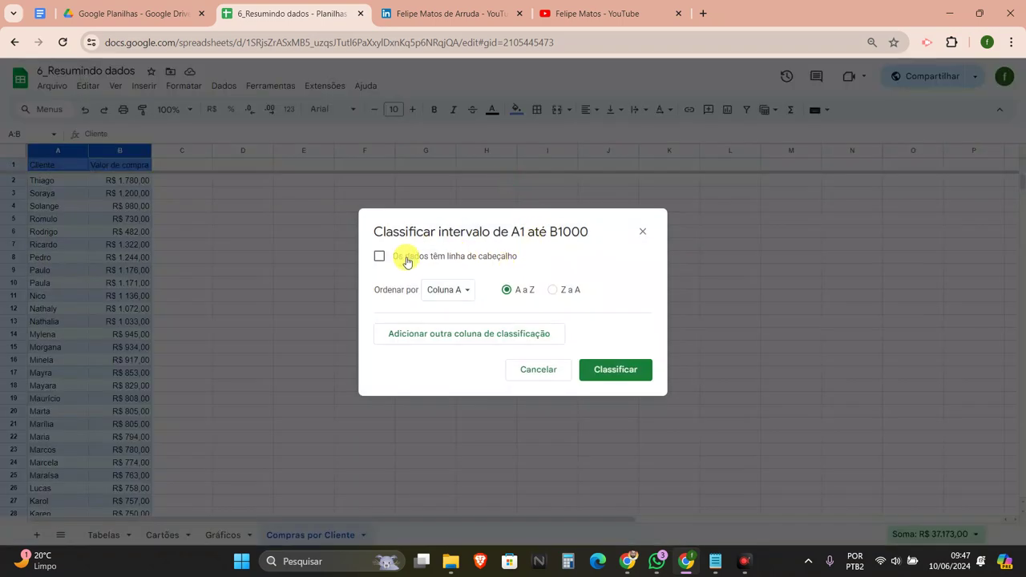
click(443, 290)
click(460, 308)
click(589, 322)
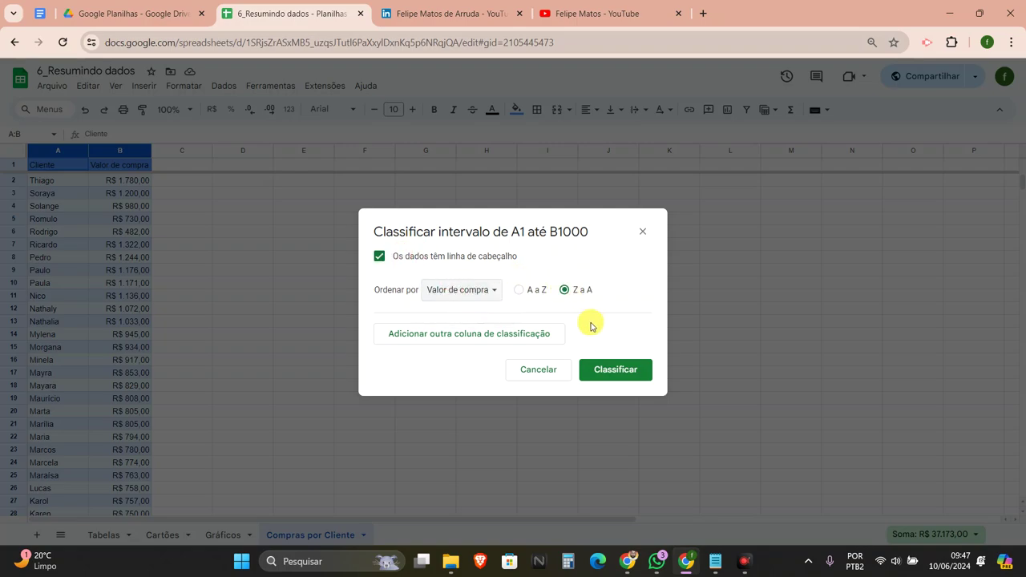
click(617, 373)
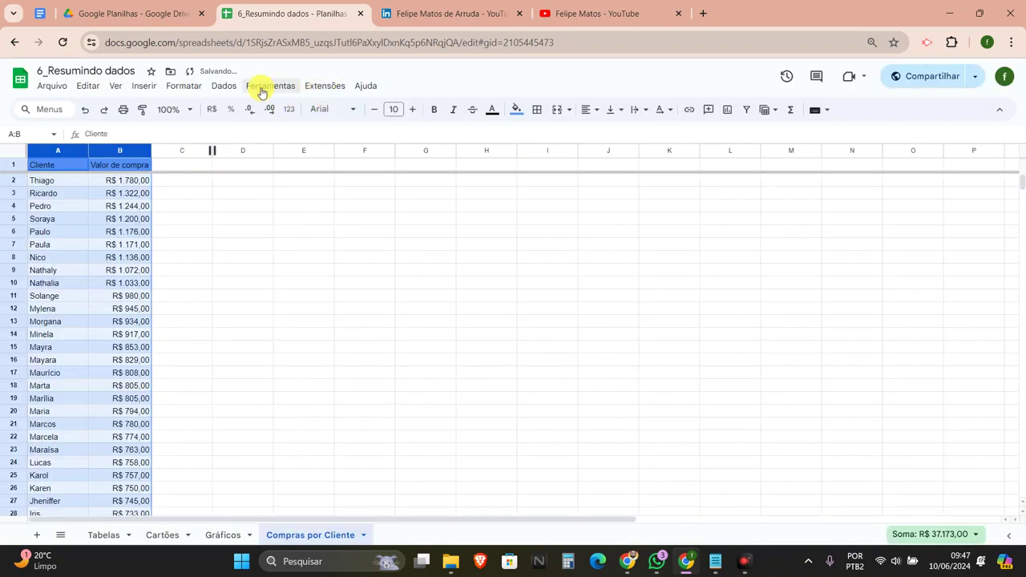
- Review the sorted client list and reselect columns A and B
drag(125, 182, 149, 180)
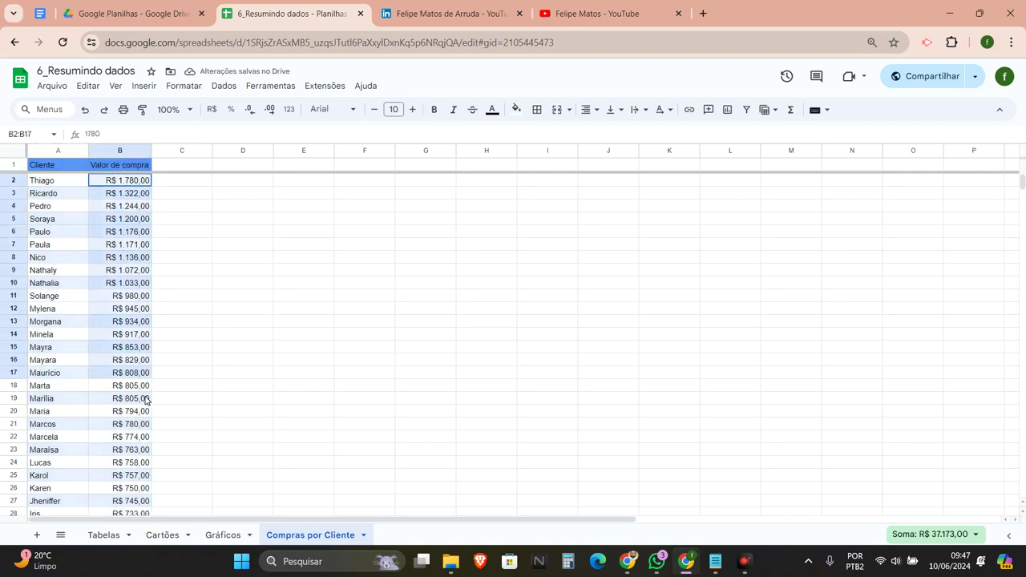
scroll(152, 192, up, 10)
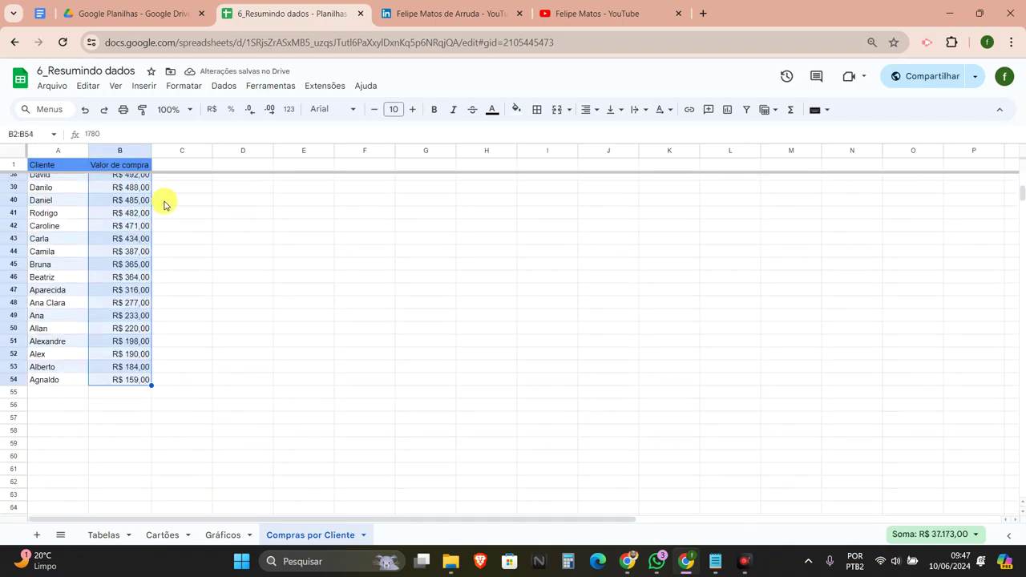
scroll(137, 198, down, 9)
scroll(149, 205, up, 7)
scroll(148, 207, up, 3)
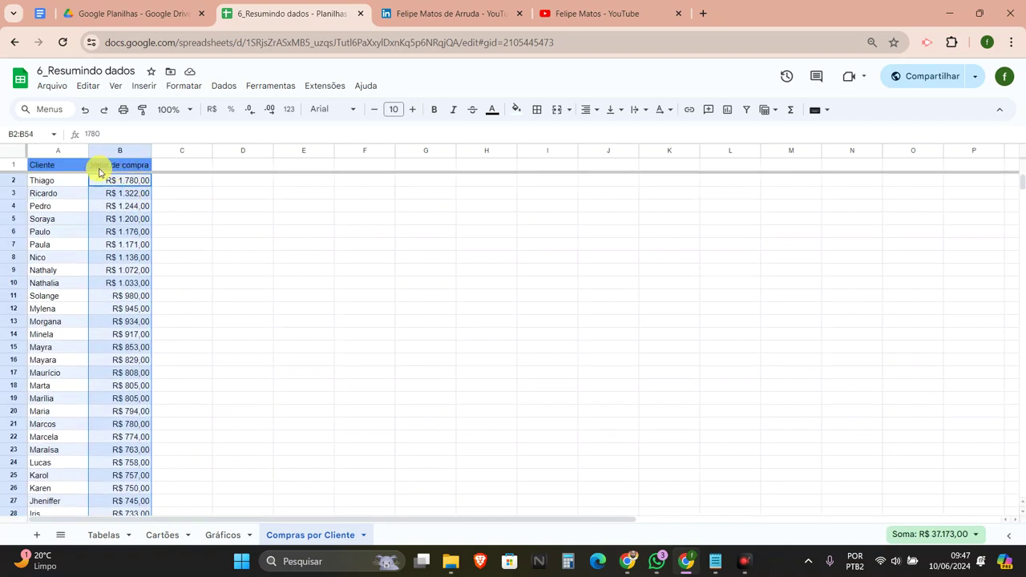
drag(57, 153, 144, 153)
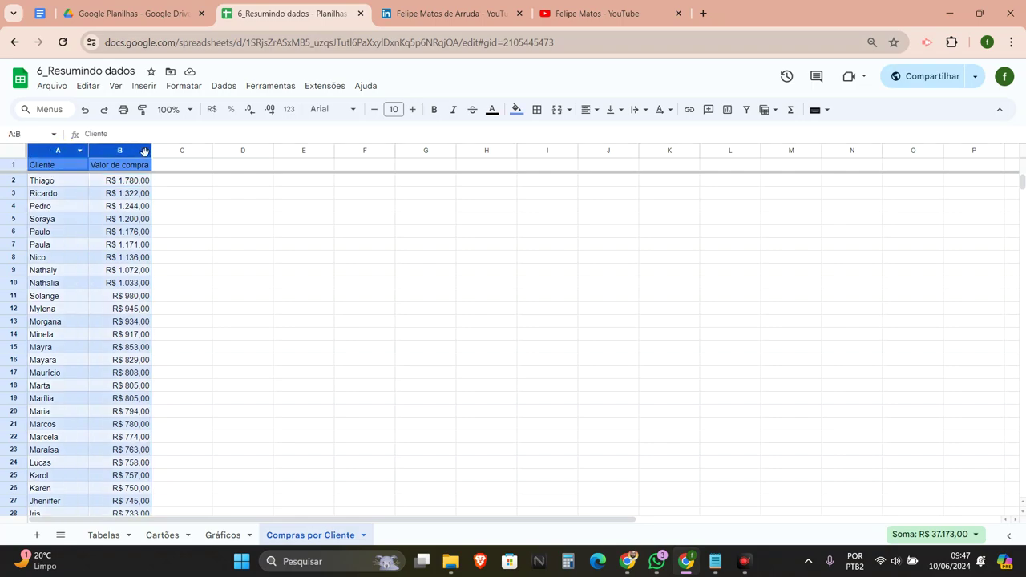
click(144, 86)
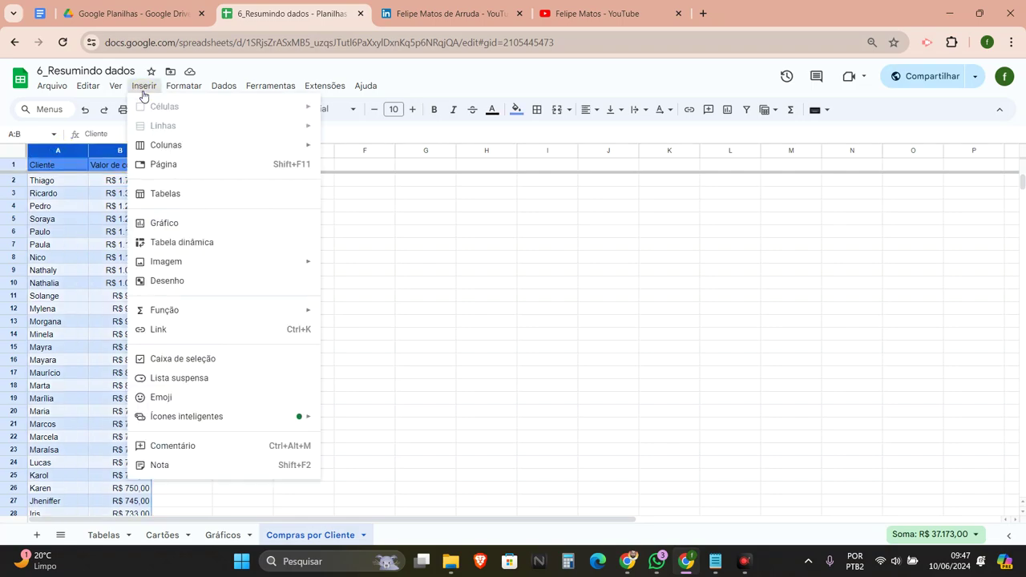
click(259, 223)
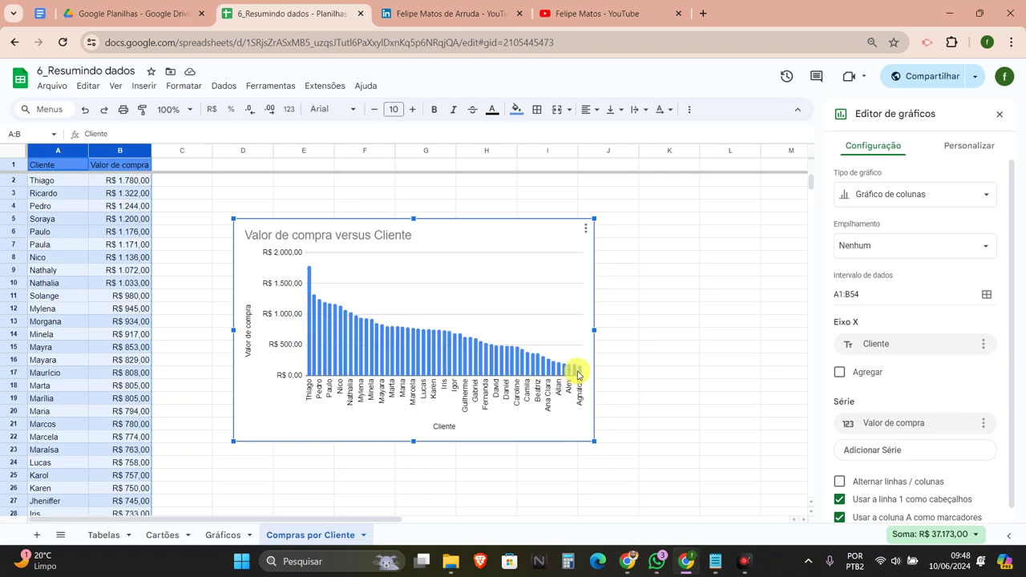
click(313, 391)
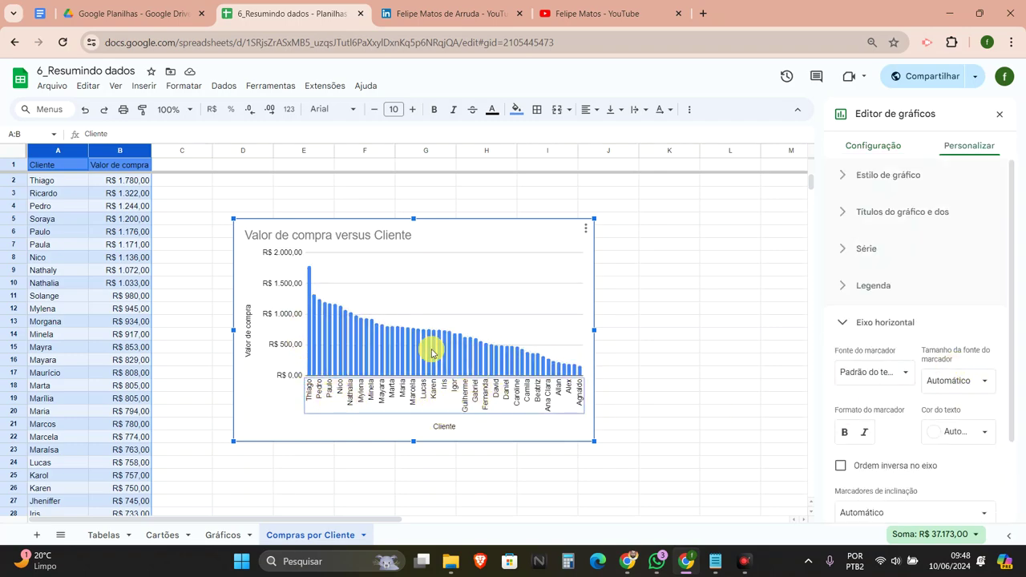
click(580, 227)
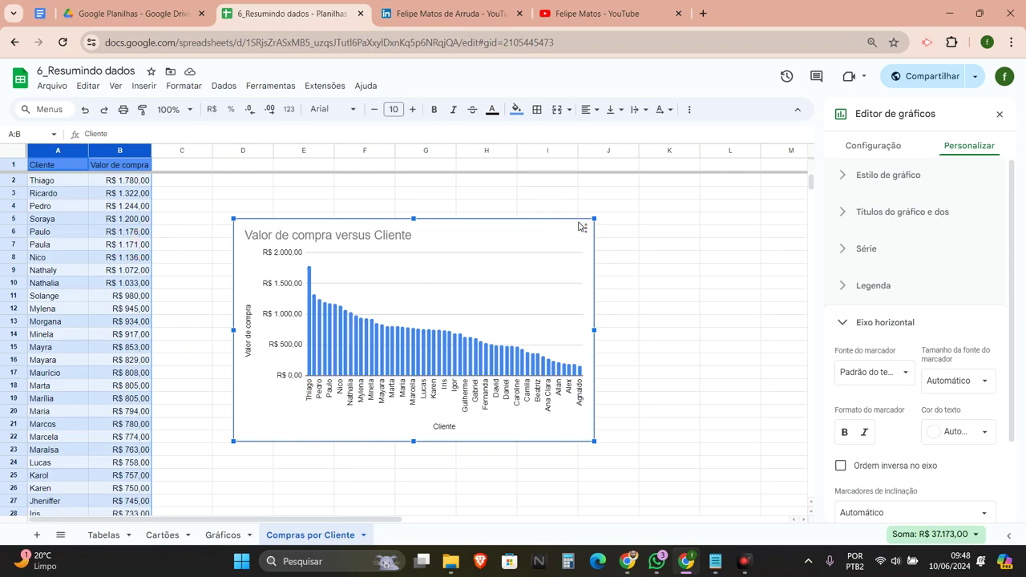
key(Delete)
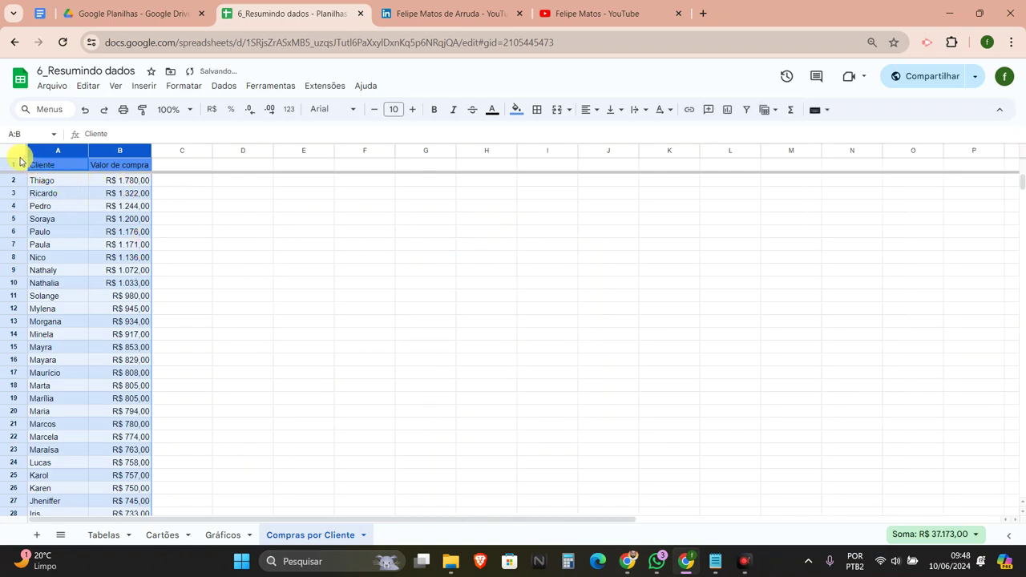
- Insert a chart from the header and top five clients, range A1:B6
drag(14, 164, 78, 234)
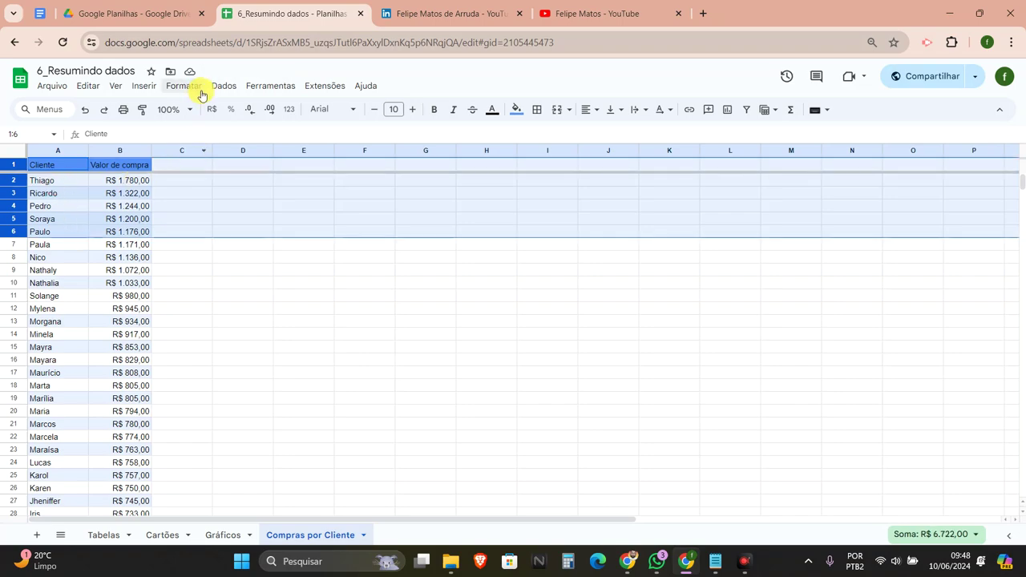
click(145, 88)
click(260, 232)
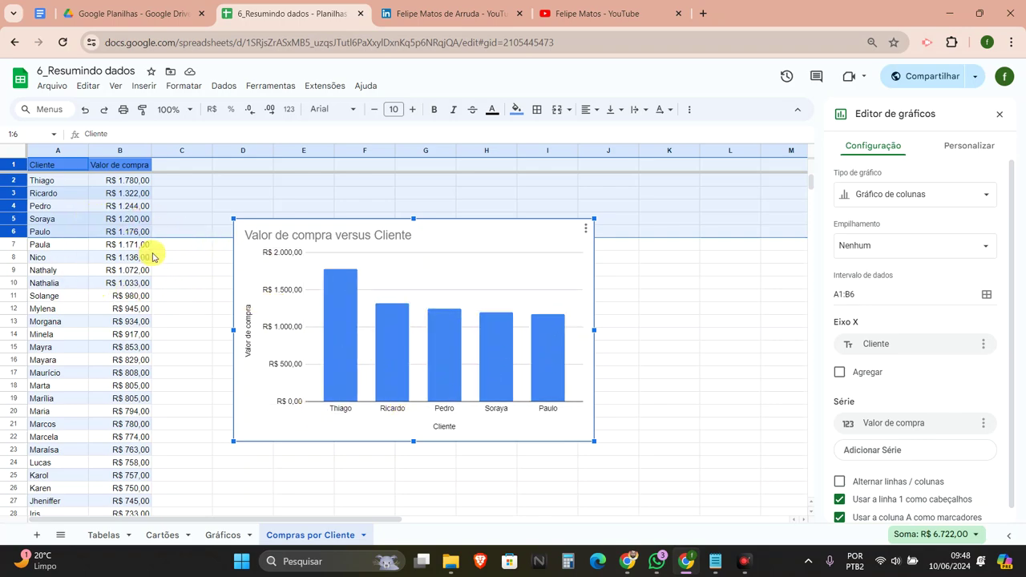
- Change the chart type from column chart to Gráfico de barras
scroll(153, 256, down, 3)
scroll(142, 257, down, 1)
scroll(142, 256, up, 1)
scroll(142, 256, up, 3)
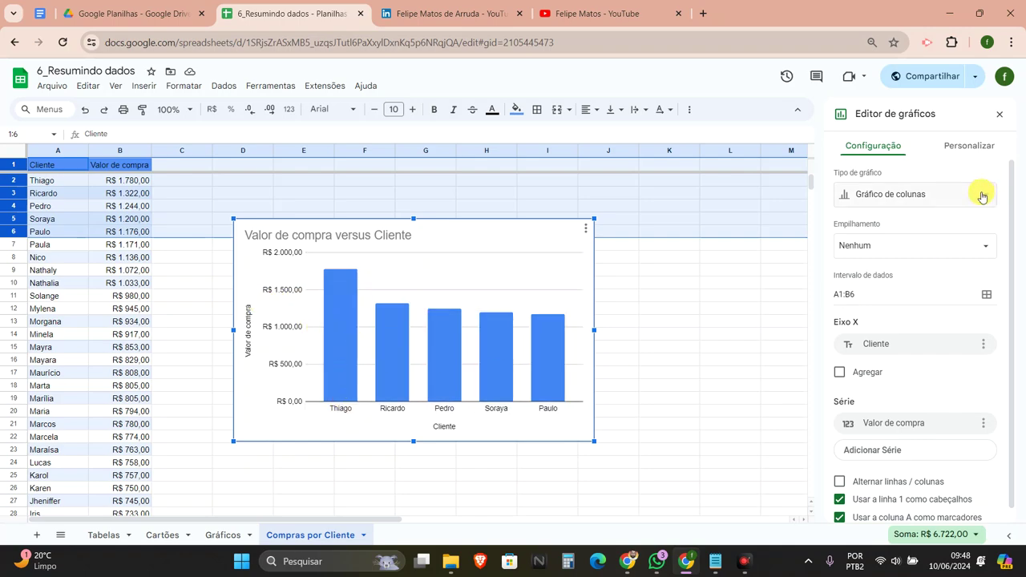
click(946, 196)
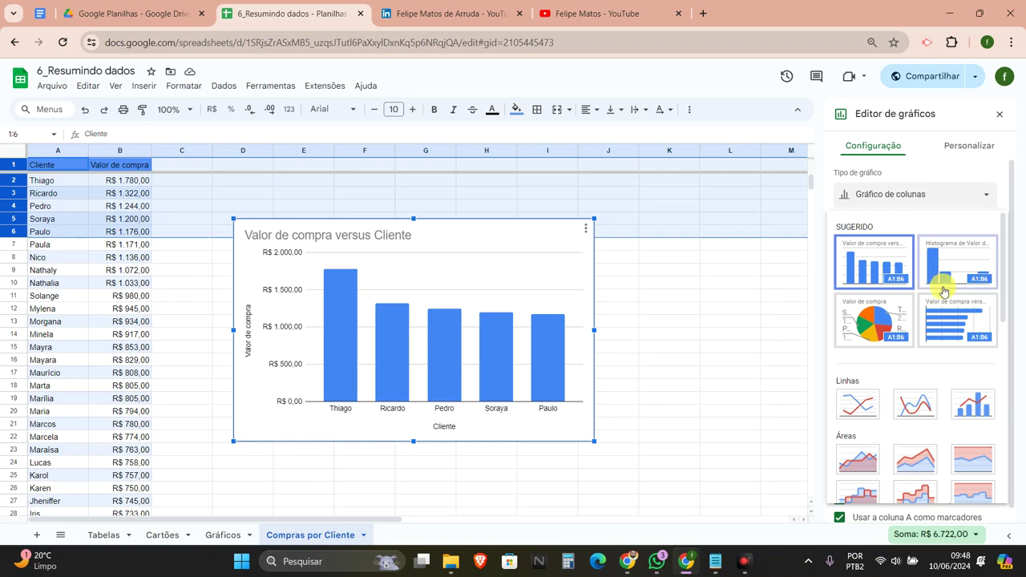
click(954, 303)
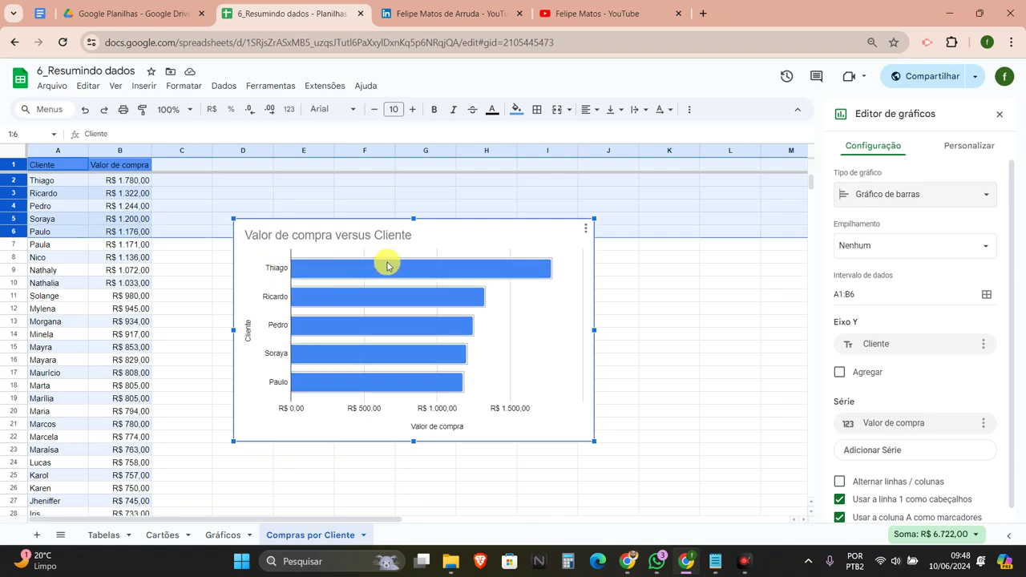
- Retitle the chart 'Top 6 clientes do mês' and centre the title
click(384, 235)
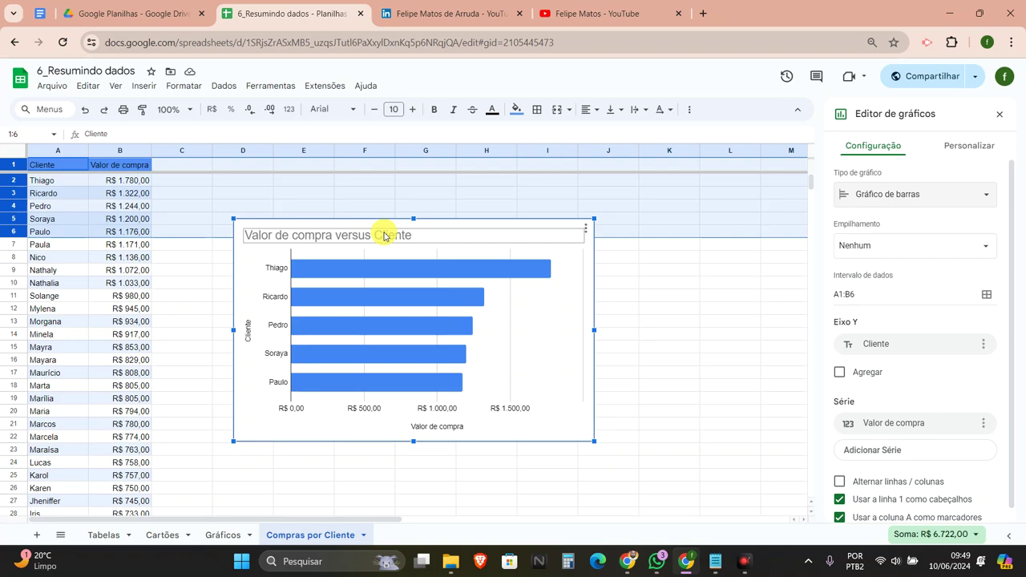
click(384, 234)
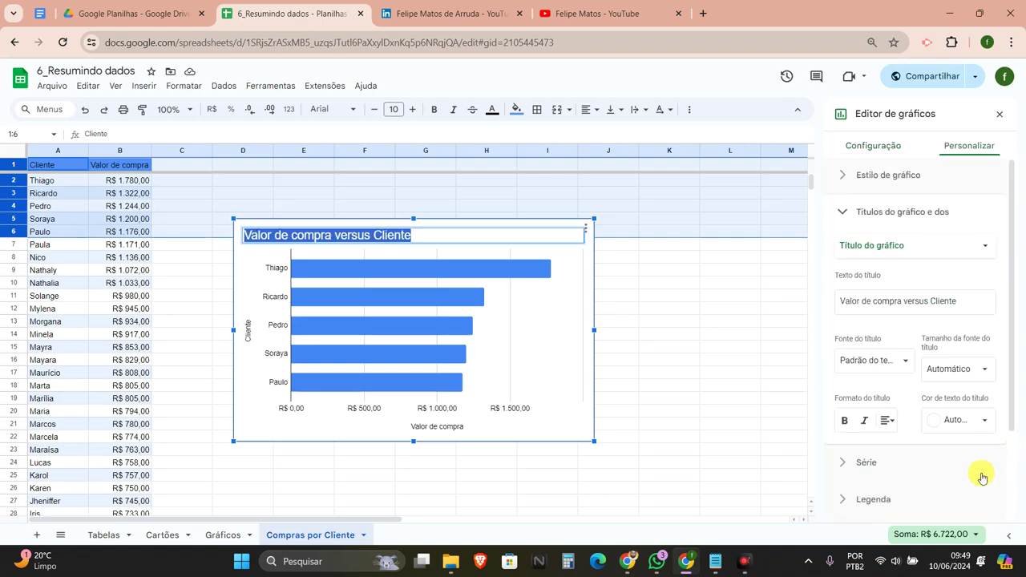
click(984, 503)
click(355, 235)
text(Top 6 clientes do mês)
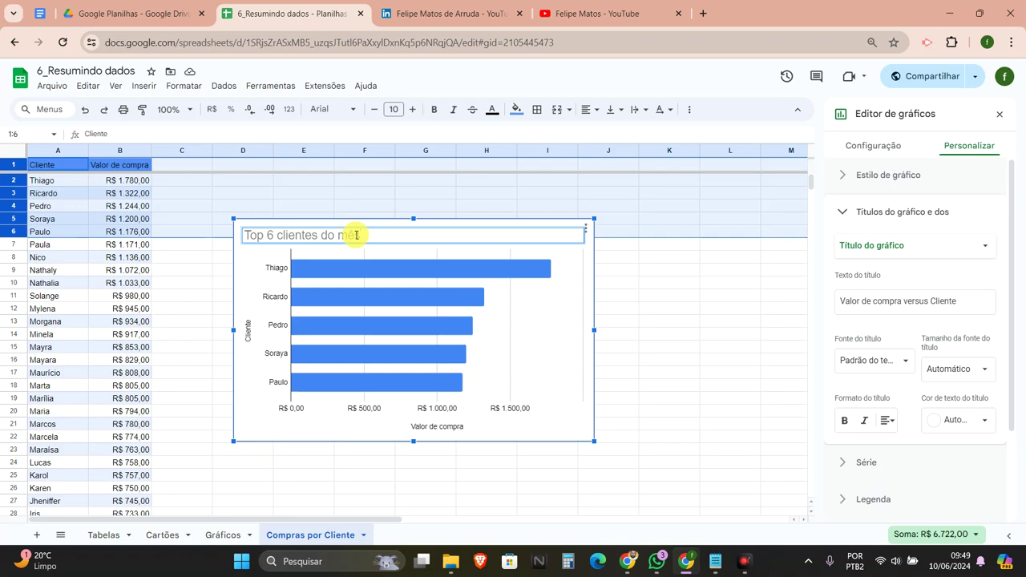
click(887, 420)
click(891, 438)
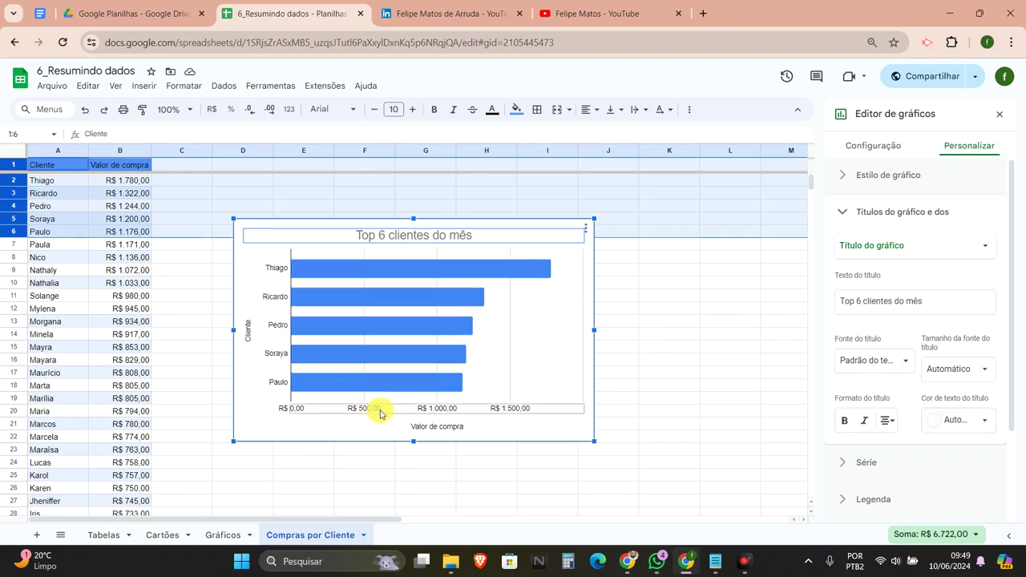
- Turn on Legendas de dados so each bar shows its value
click(581, 272)
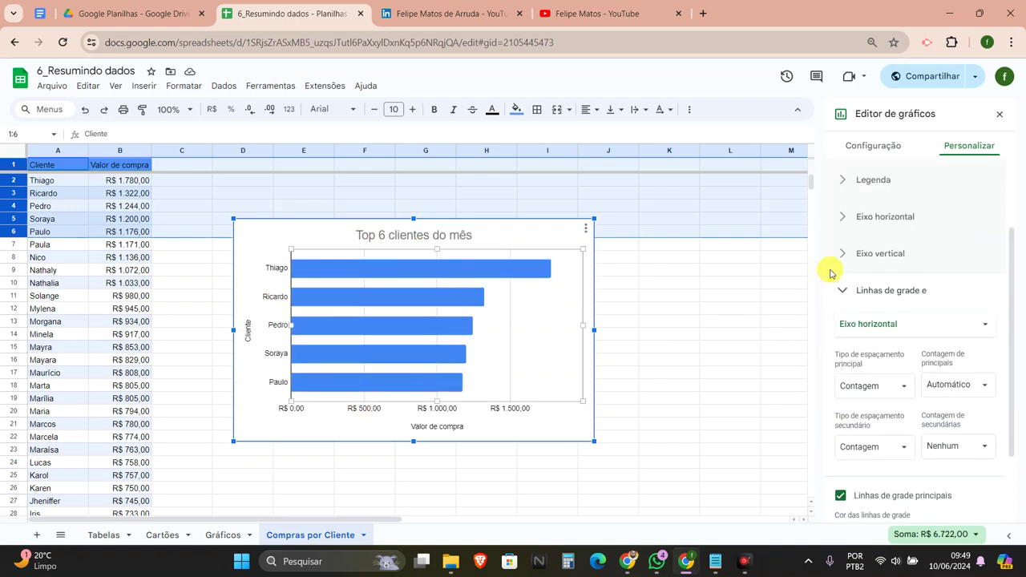
scroll(881, 272, up, 3)
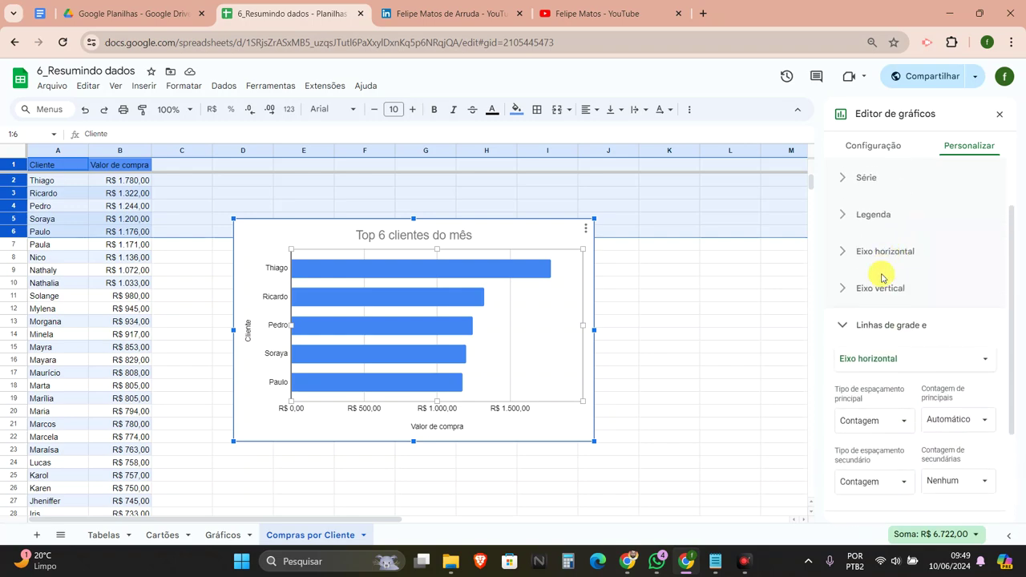
click(874, 324)
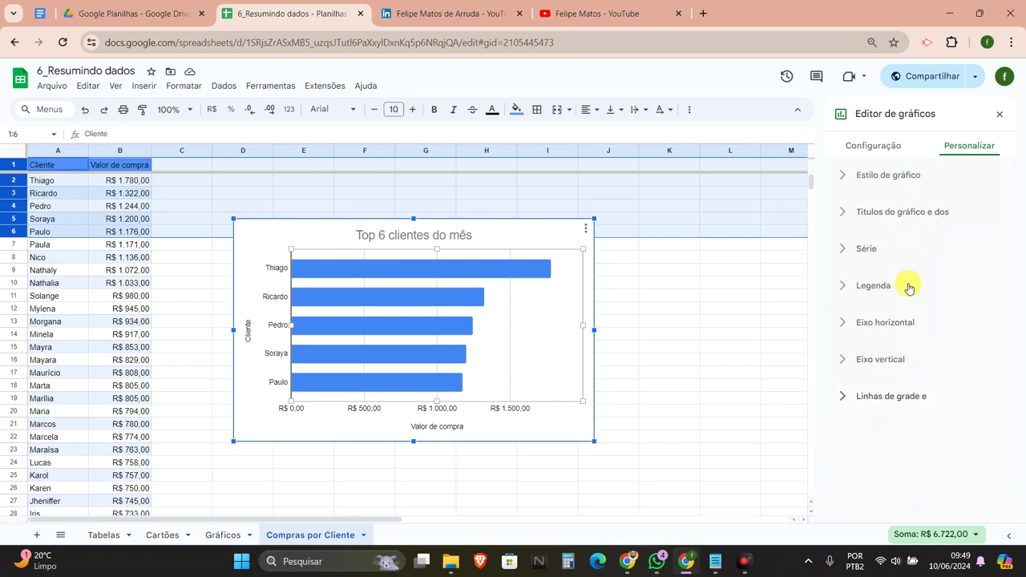
click(862, 289)
click(862, 285)
click(852, 250)
scroll(916, 339, down, 3)
click(839, 343)
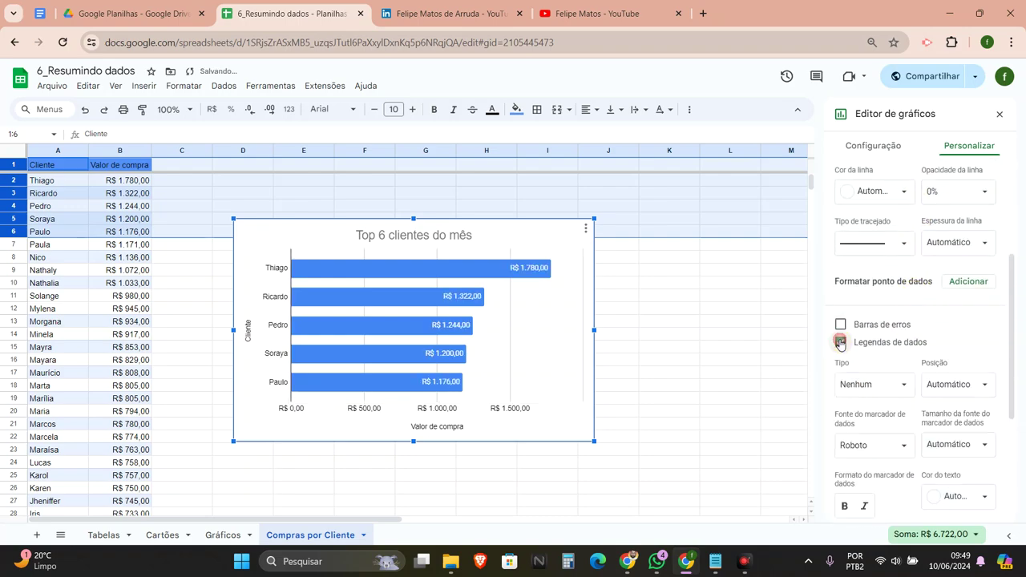
- Hide the horizontal axis numbers by setting their label colour to white
click(454, 409)
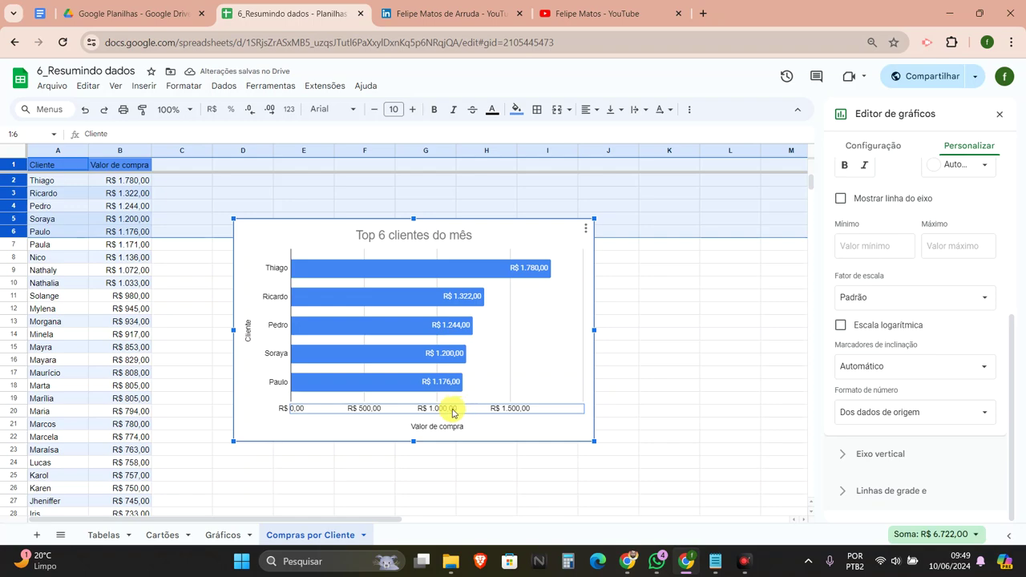
scroll(914, 300, up, 3)
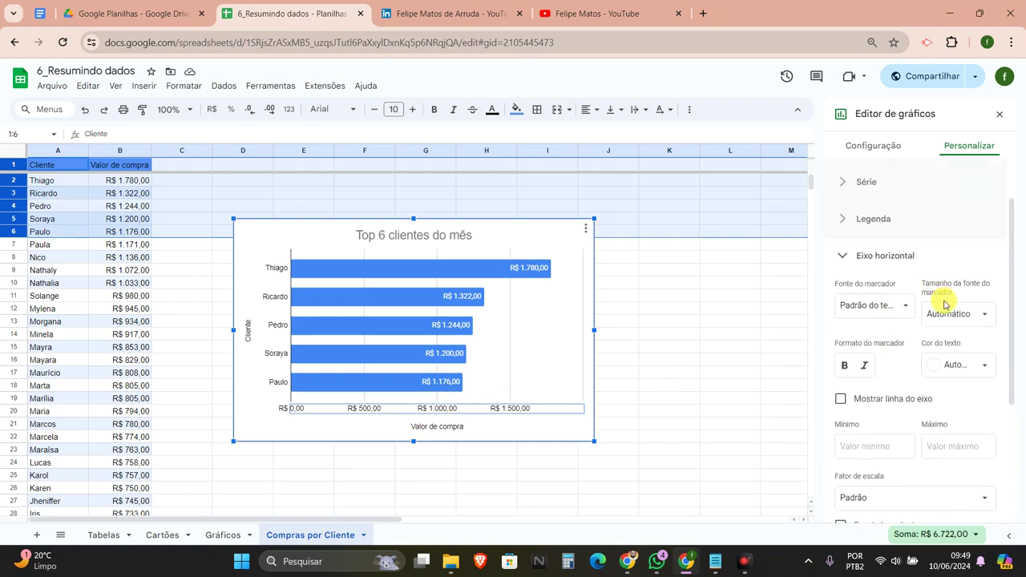
click(970, 363)
click(982, 180)
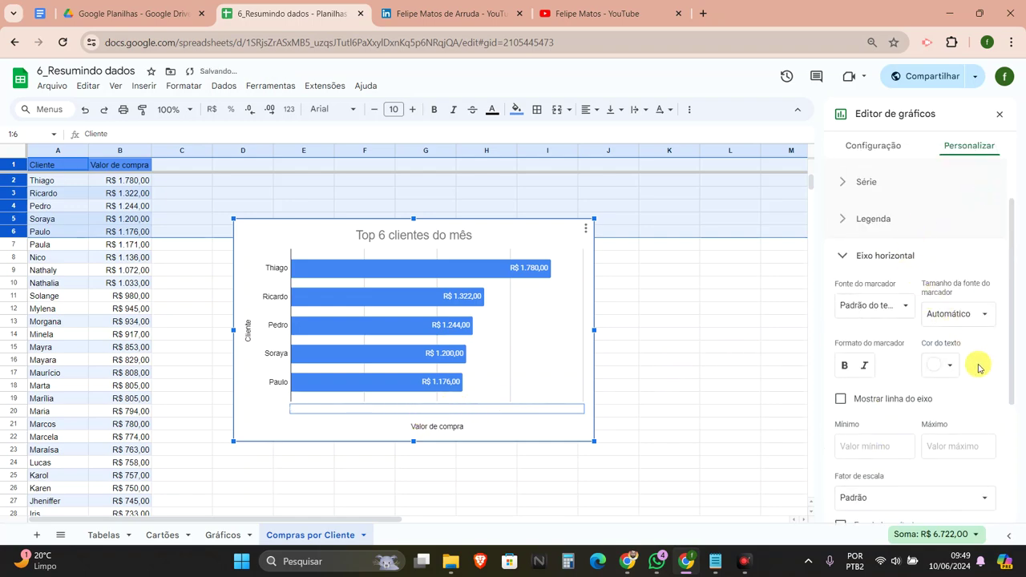
click(951, 367)
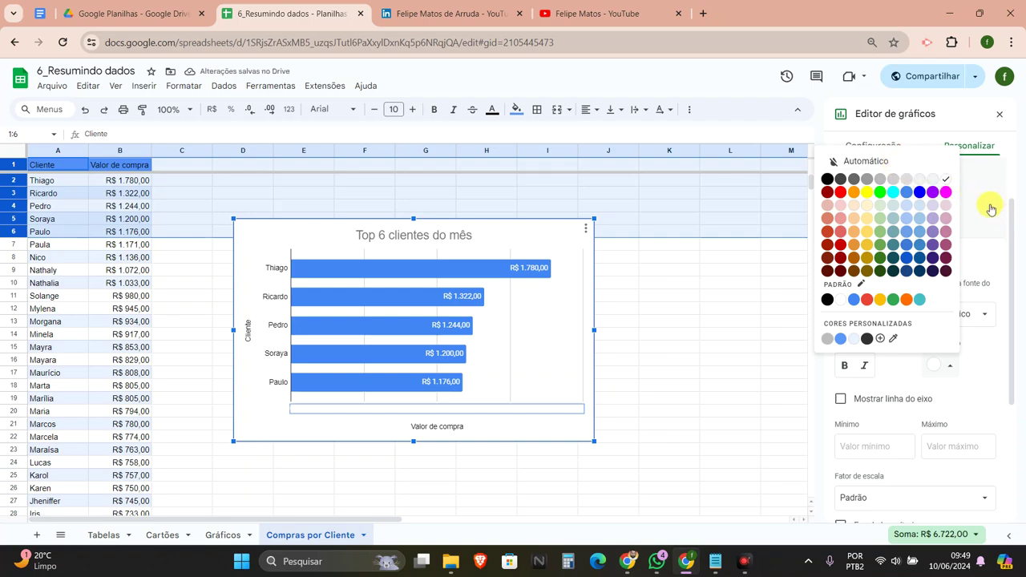
click(240, 343)
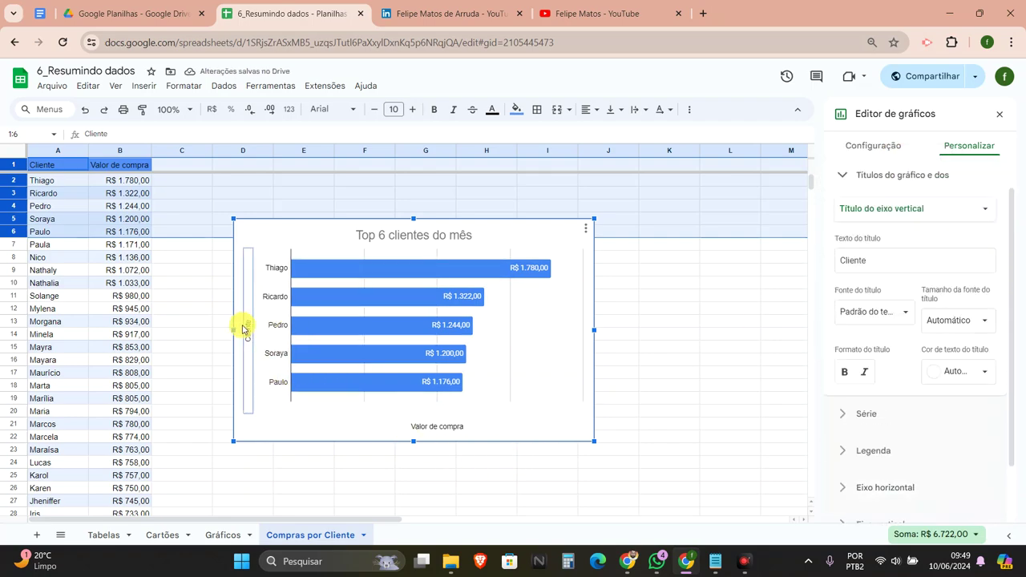
- Delete the axis titles Cliente and Valor de compra
click(408, 236)
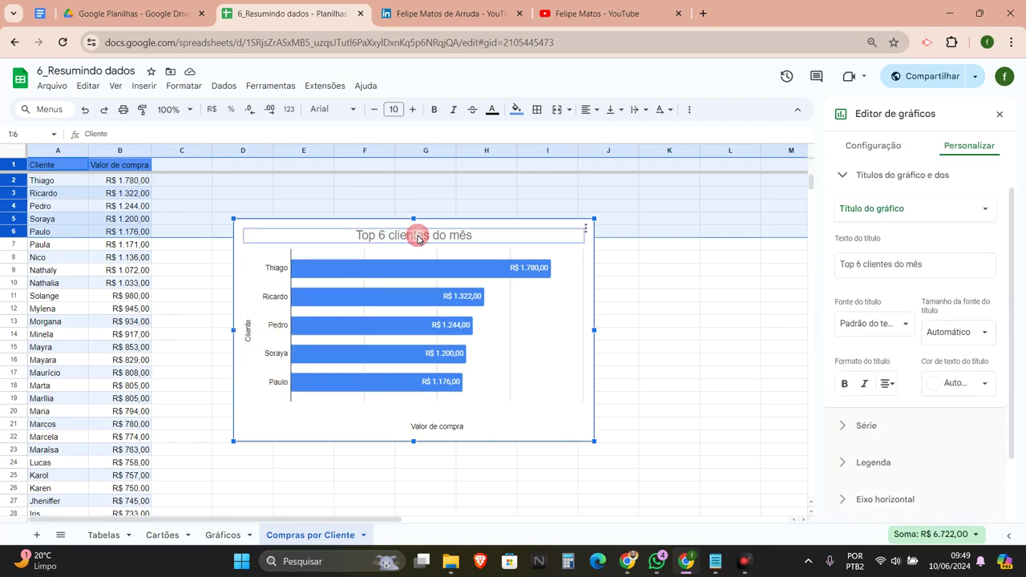
click(247, 335)
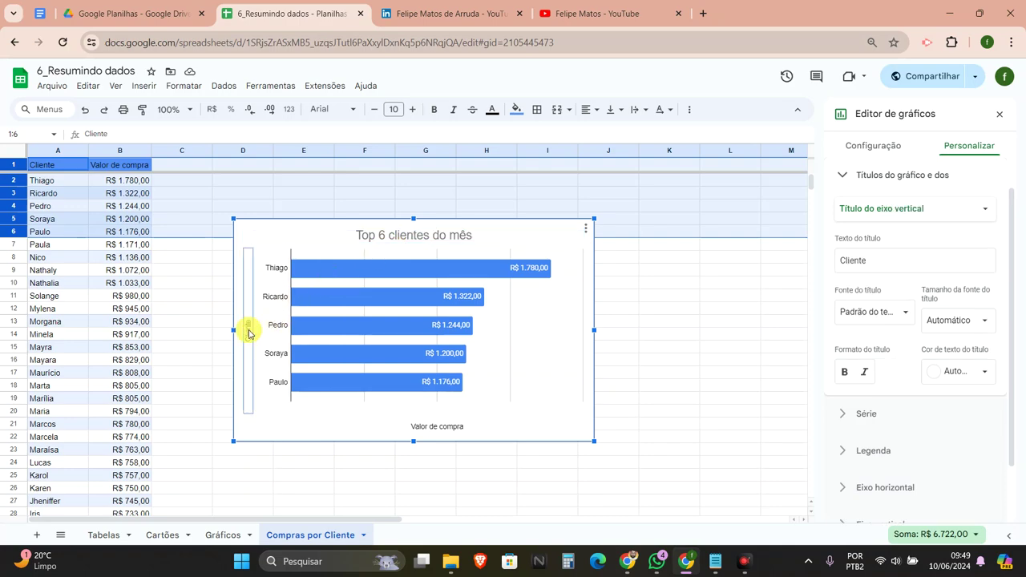
key(Delete)
click(461, 433)
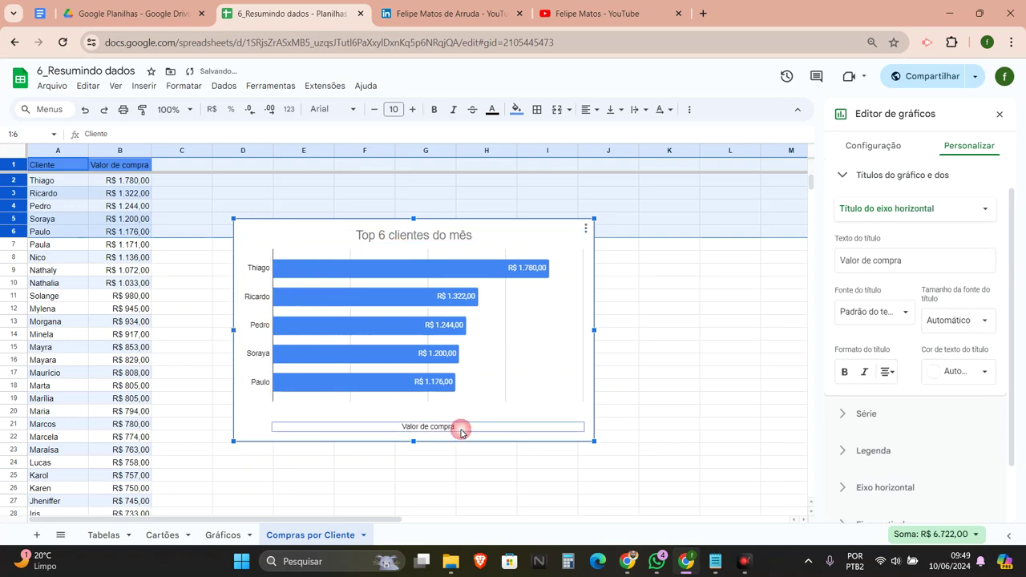
key(Delete)
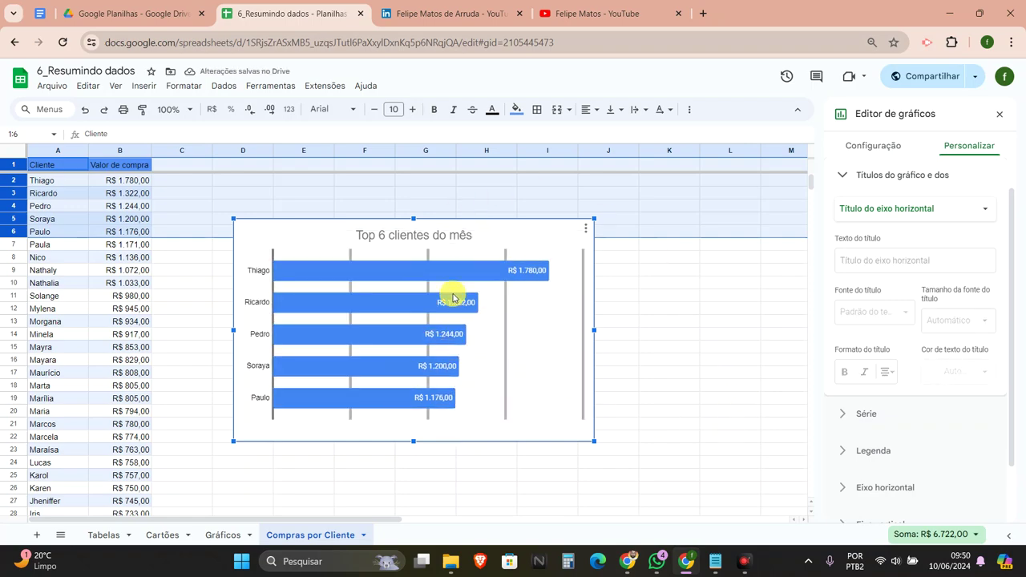
- Move the chart slightly up-left and turn off Linhas de grade principais
drag(301, 202, 291, 193)
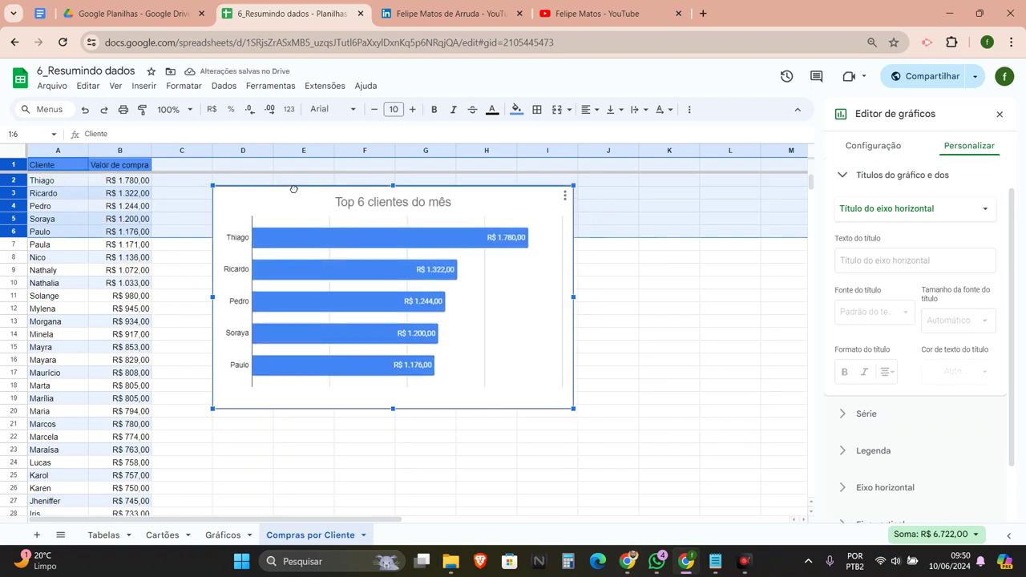
click(485, 285)
key(Delete)
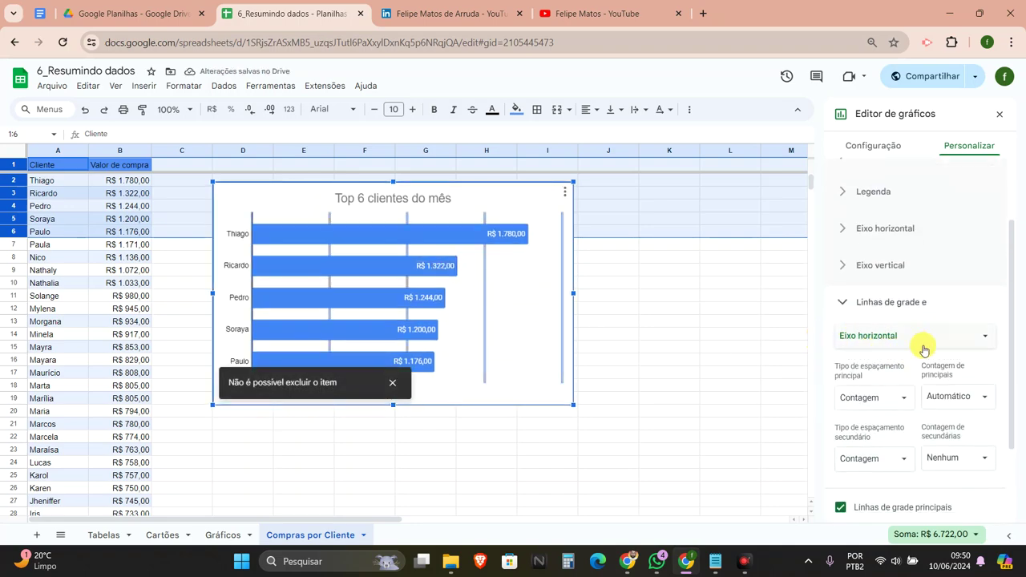
scroll(914, 385, down, 1)
click(841, 395)
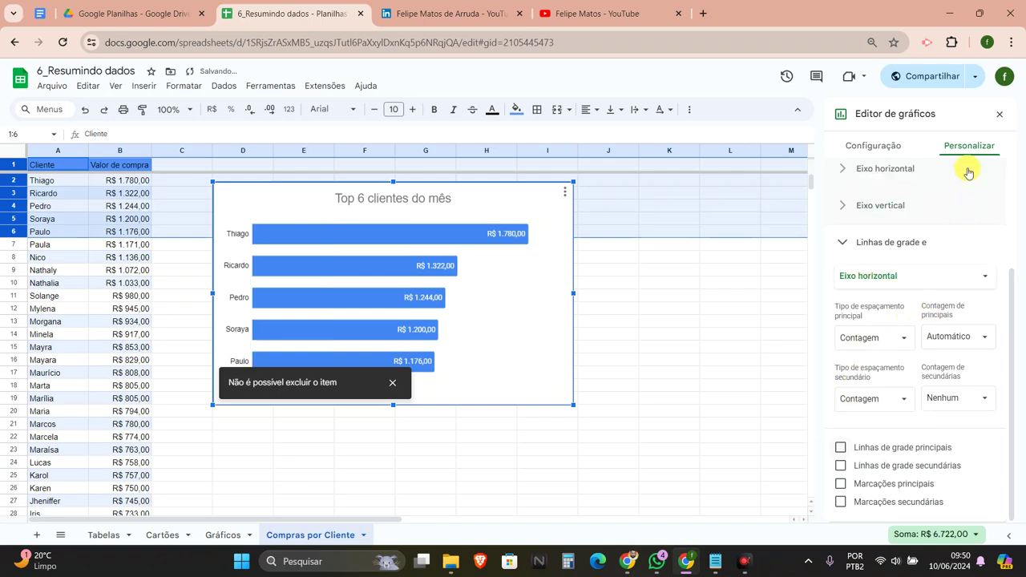
click(881, 240)
- Download the chart via Baixar o gráfico as Documento PDF (.pdf)
click(637, 310)
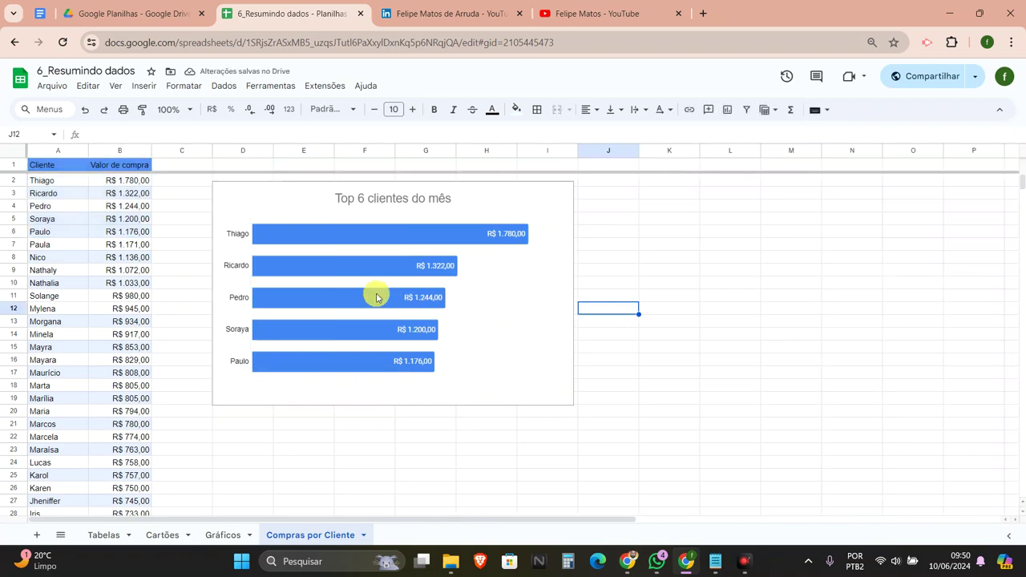
click(432, 232)
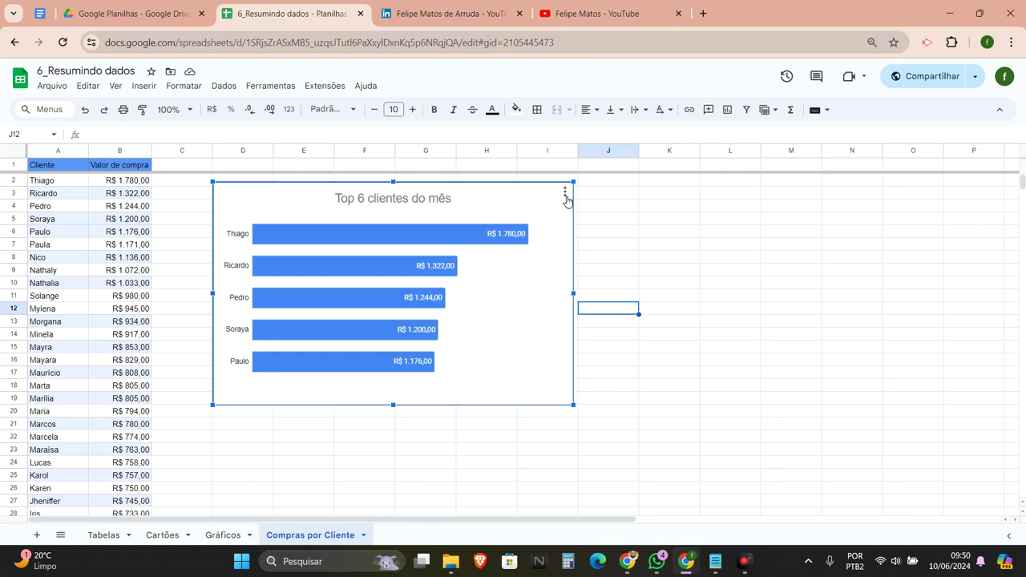
click(565, 196)
mouse_move(613, 250)
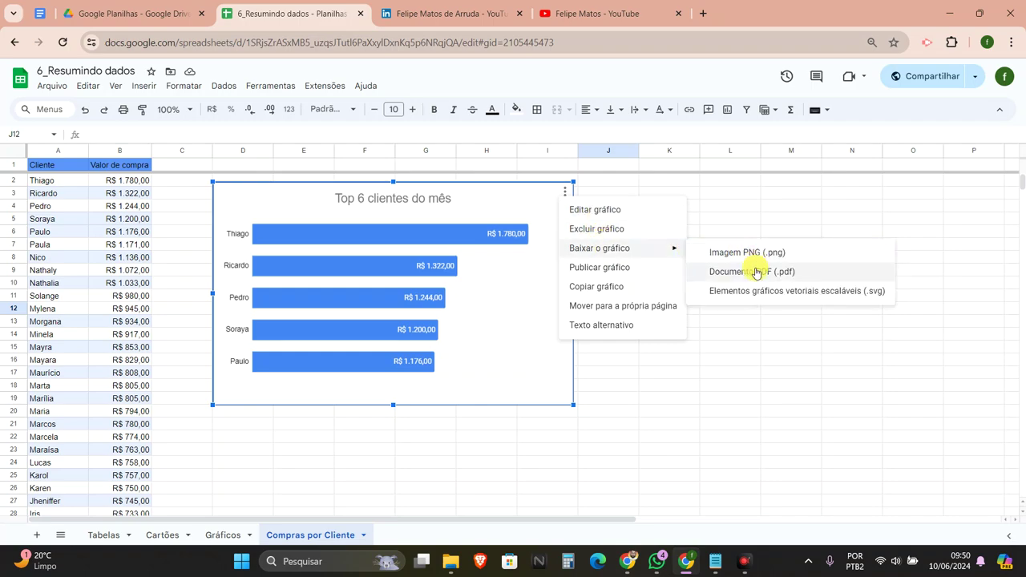
click(755, 272)
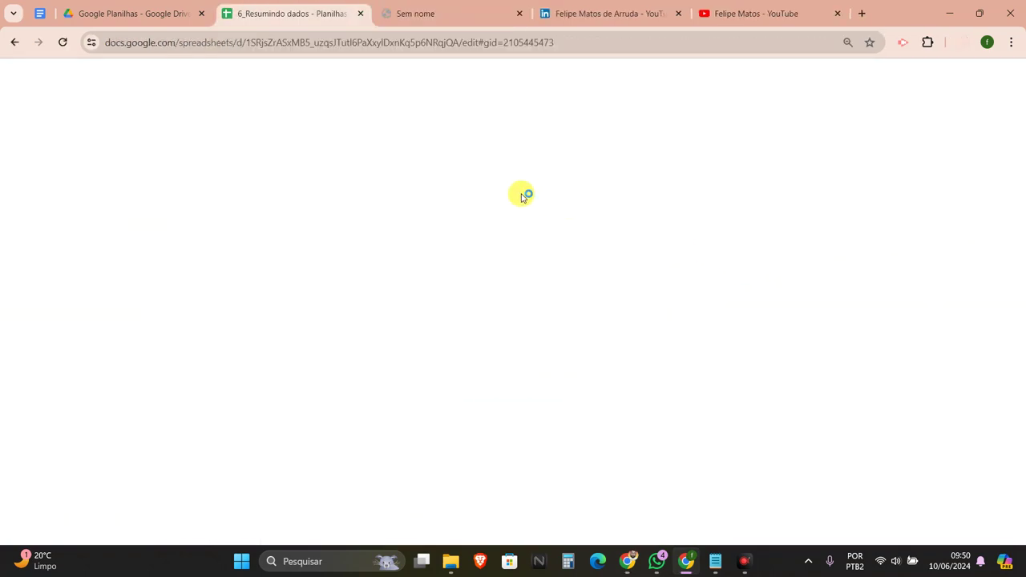
- Open Top 6 clientes do mês.pdf to review it, then return to the spreadsheet
click(860, 80)
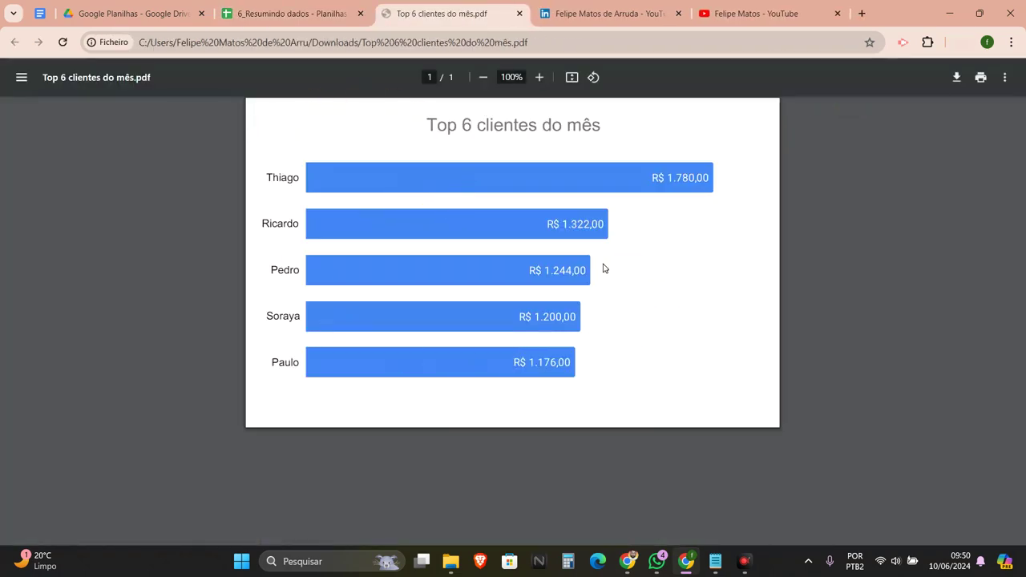
right_click(603, 264)
click(820, 310)
key(ctrl+shift+Tab)
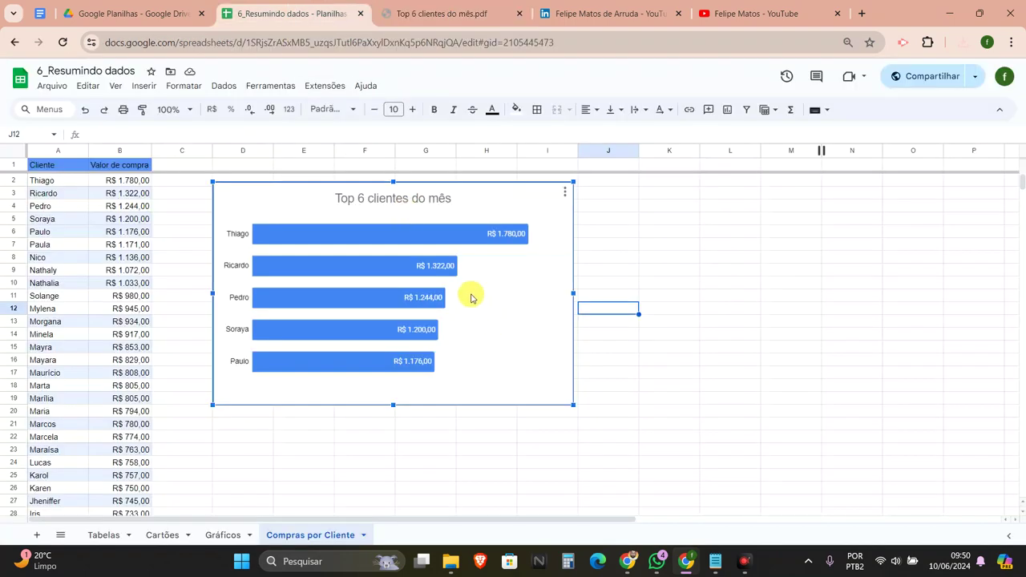
click(585, 215)
click(605, 196)
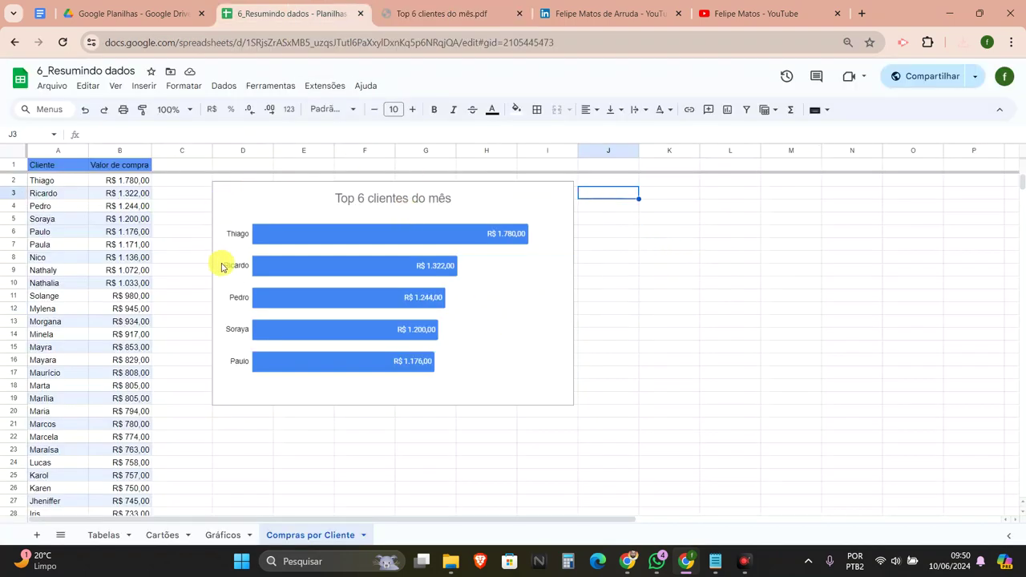